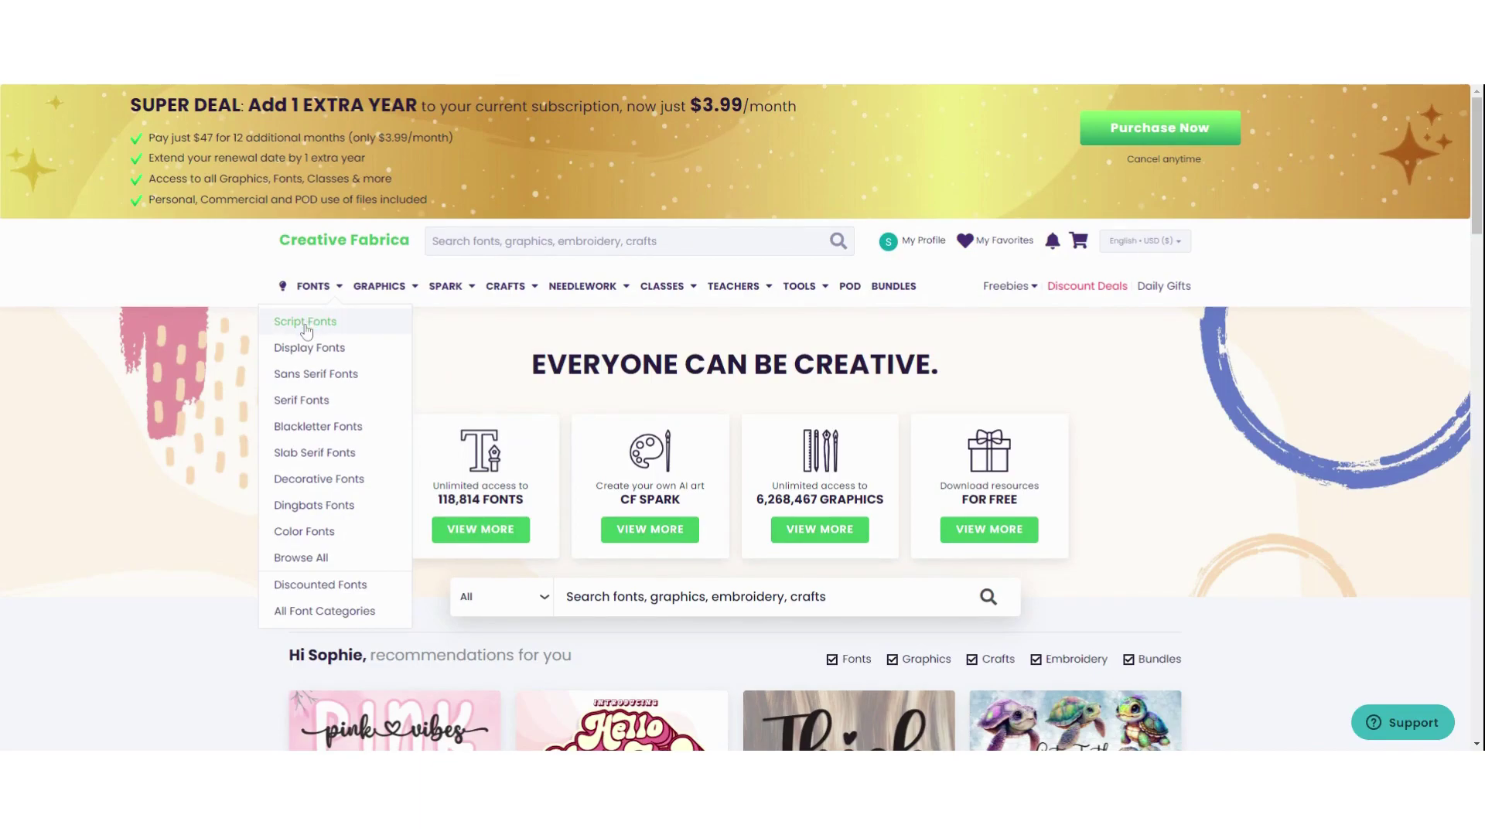
Browse Creative Fabrica's Script Fonts listing and open salma studio's Handmade Font page.
{"action": "left_click", "coordinate": [305, 334]}
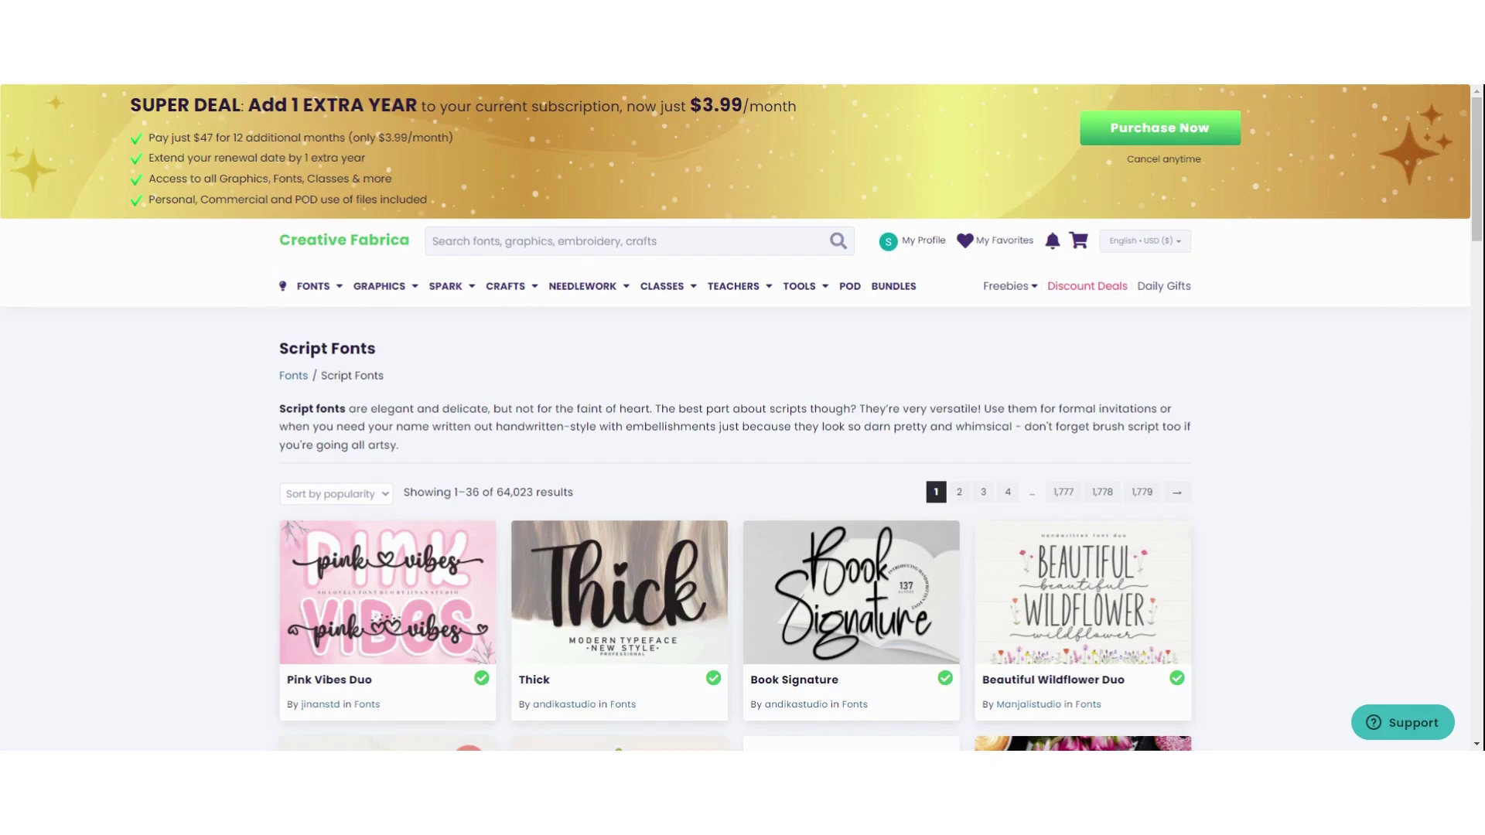
{"action": "triple_click", "coordinate": [419, 352]}
{"action": "left_click", "coordinate": [232, 415]}
{"action": "scroll", "coordinate": [229, 470], "scroll_direction": "down", "scroll_amount": 3}
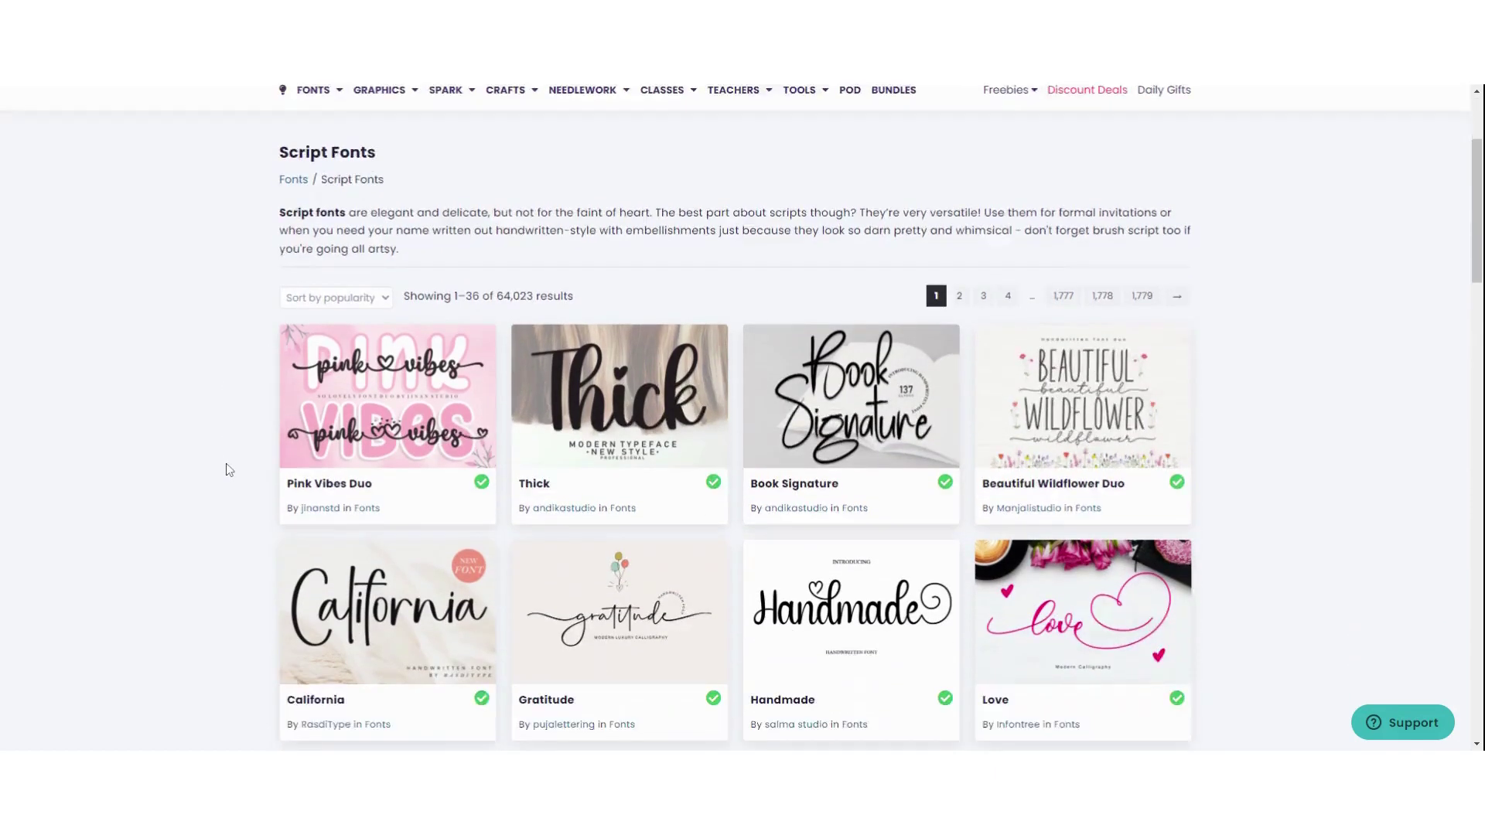
{"action": "scroll", "coordinate": [208, 408], "scroll_direction": "down", "scroll_amount": 1}
{"action": "scroll", "coordinate": [208, 410], "scroll_direction": "down", "scroll_amount": 1}
{"action": "scroll", "coordinate": [206, 408], "scroll_direction": "down", "scroll_amount": 1}
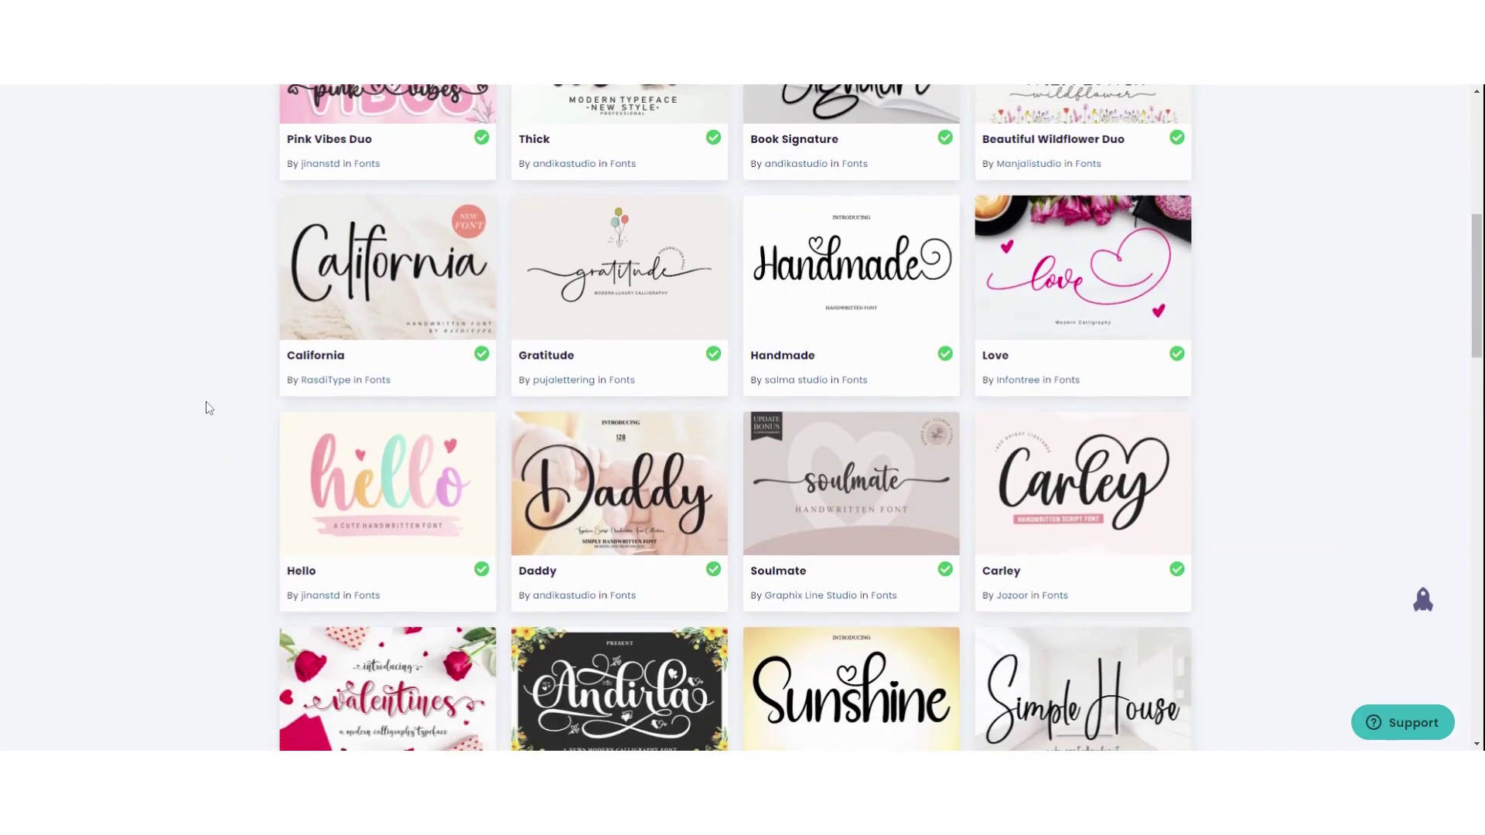
{"action": "scroll", "coordinate": [207, 409], "scroll_direction": "up", "scroll_amount": 2}
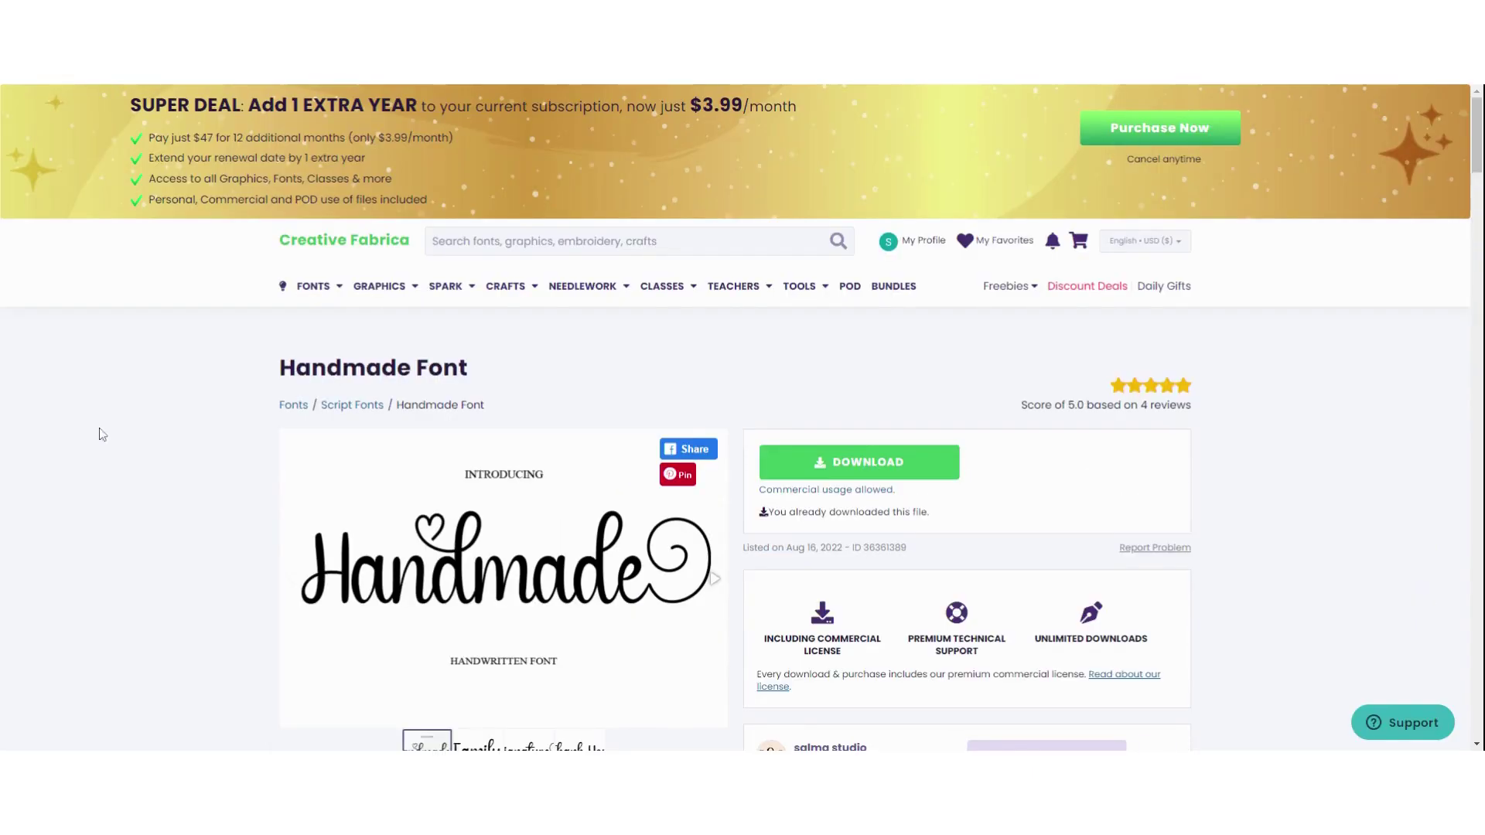
{"action": "scroll", "coordinate": [115, 429], "scroll_direction": "down", "scroll_amount": 2}
{"action": "scroll", "coordinate": [133, 431], "scroll_direction": "down", "scroll_amount": 3}
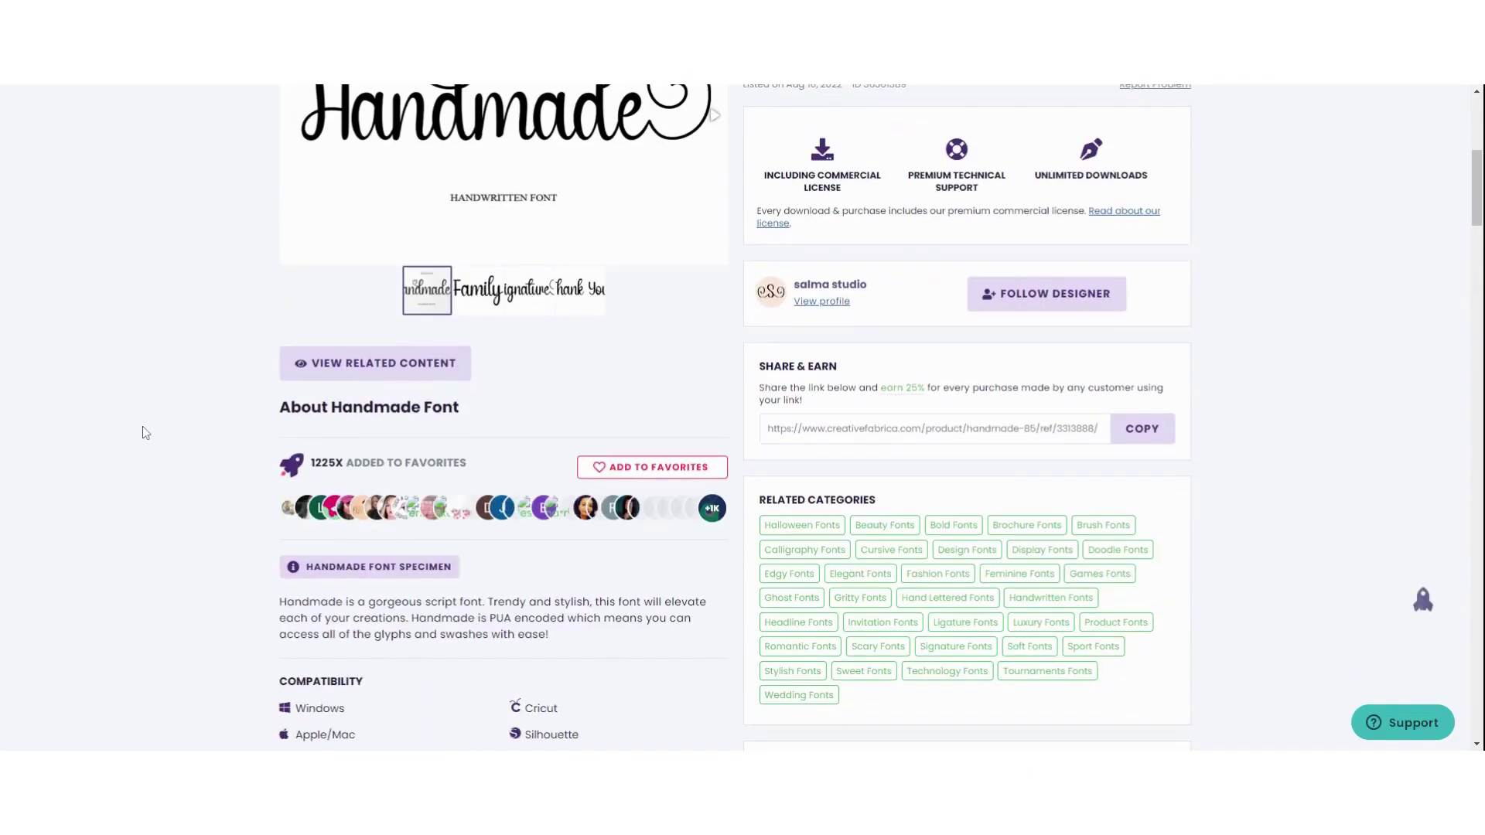
{"action": "scroll", "coordinate": [166, 405], "scroll_direction": "down", "scroll_amount": 1}
{"action": "scroll", "coordinate": [174, 388], "scroll_direction": "down", "scroll_amount": 2}
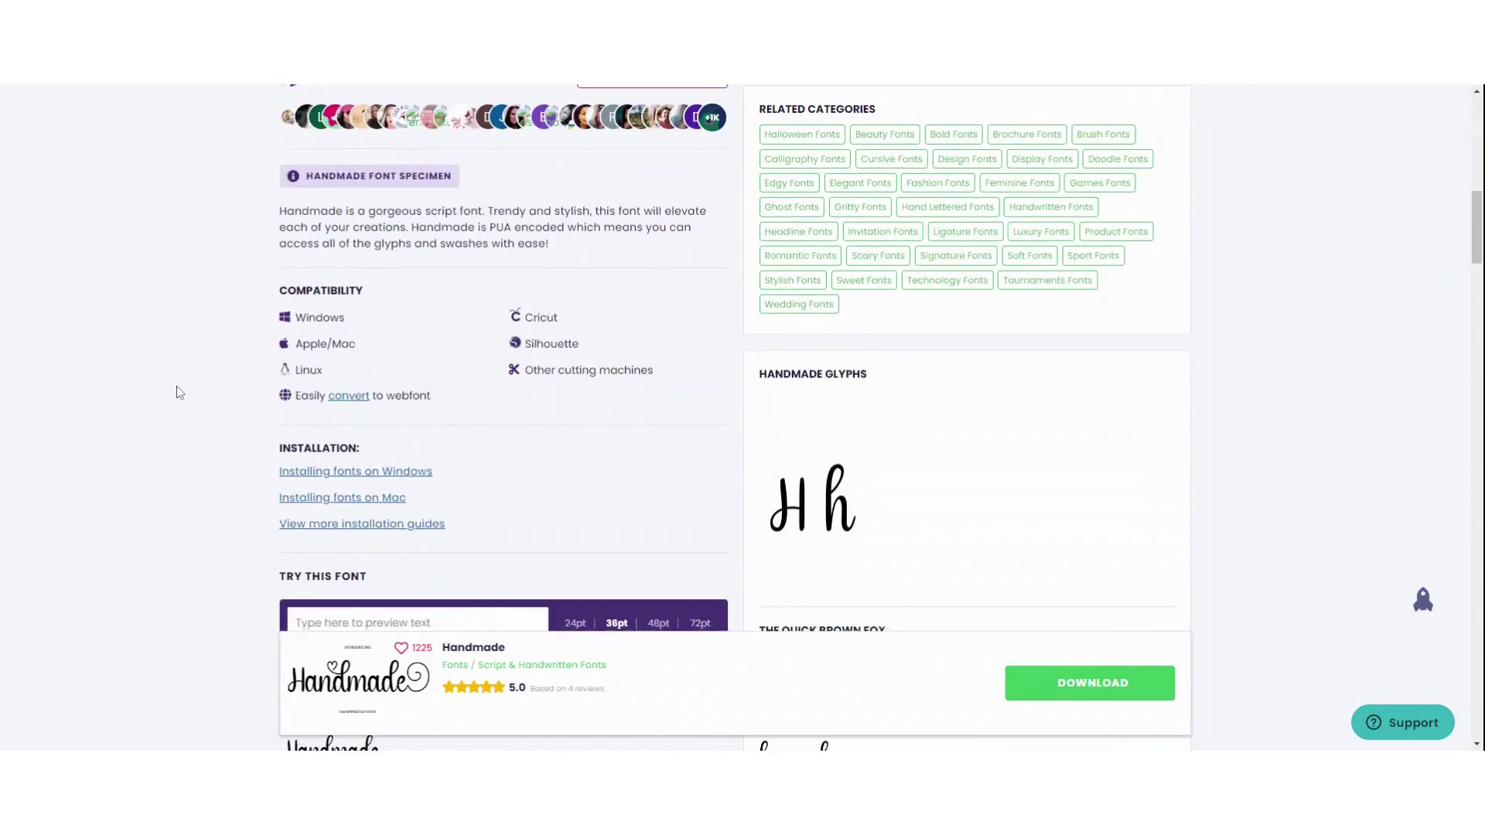
{"action": "scroll", "coordinate": [175, 392], "scroll_direction": "down", "scroll_amount": 2}
{"action": "scroll", "coordinate": [1117, 372], "scroll_direction": "down", "scroll_amount": 1}
{"action": "scroll", "coordinate": [1068, 273], "scroll_direction": "down", "scroll_amount": 1}
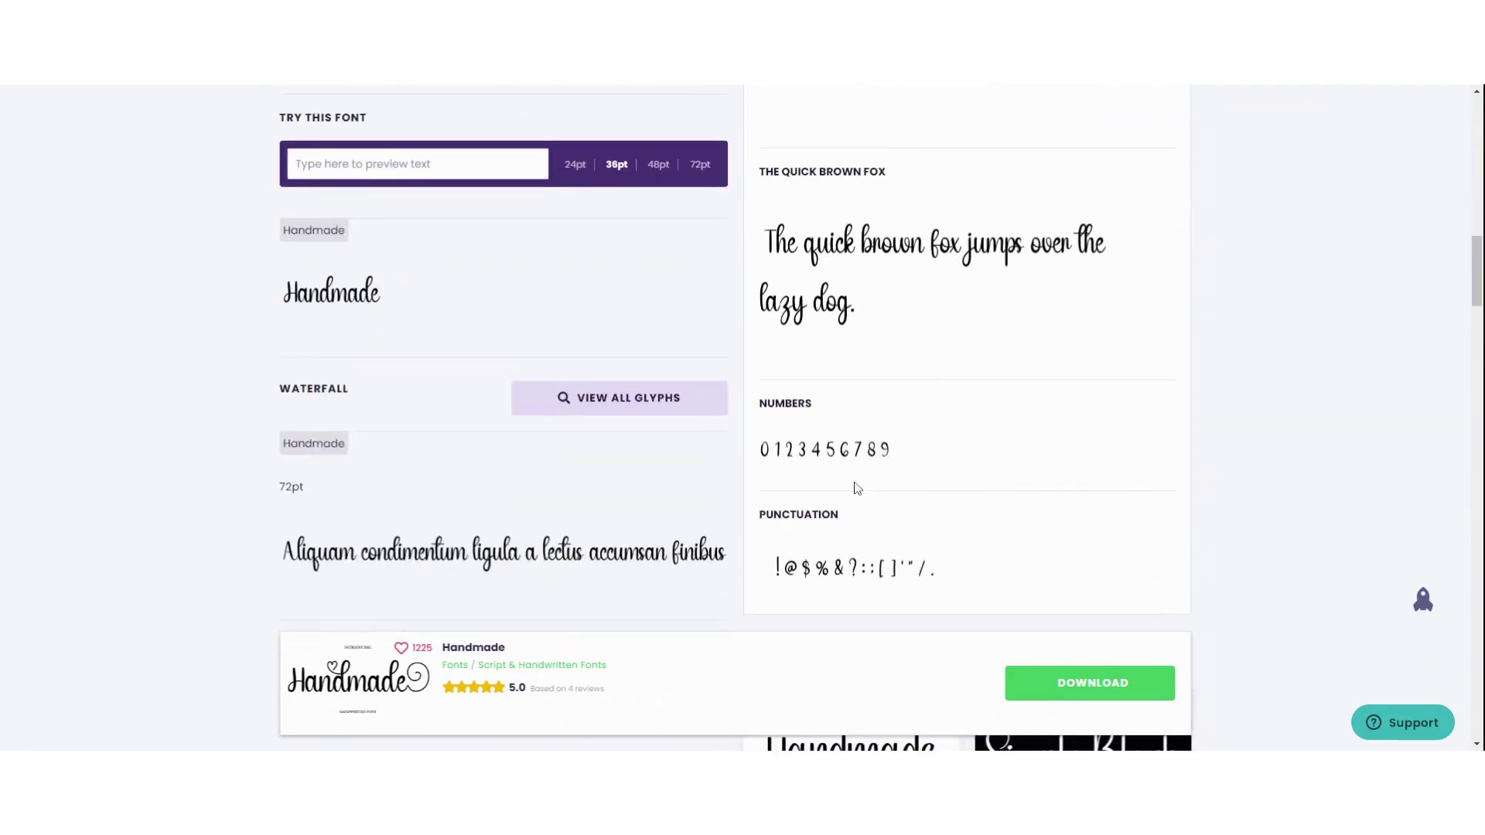
{"action": "scroll", "coordinate": [216, 492], "scroll_direction": "down", "scroll_amount": 1}
{"action": "scroll", "coordinate": [219, 492], "scroll_direction": "down", "scroll_amount": 2}
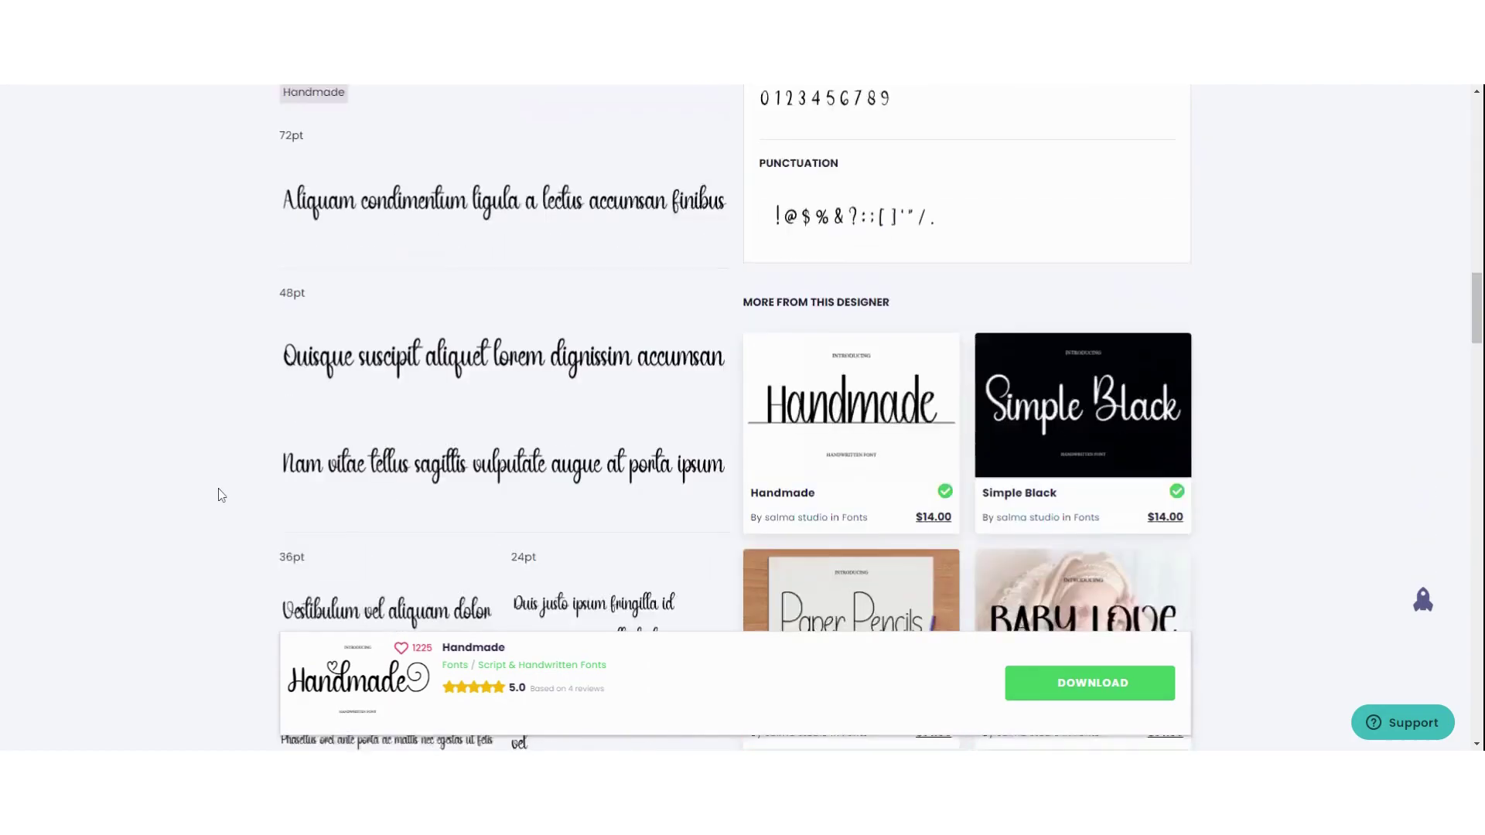
{"action": "scroll", "coordinate": [219, 491], "scroll_direction": "down", "scroll_amount": 3}
{"action": "scroll", "coordinate": [219, 510], "scroll_direction": "up", "scroll_amount": 5}
{"action": "scroll", "coordinate": [222, 516], "scroll_direction": "up", "scroll_amount": 5}
{"action": "scroll", "coordinate": [226, 522], "scroll_direction": "up", "scroll_amount": 4}
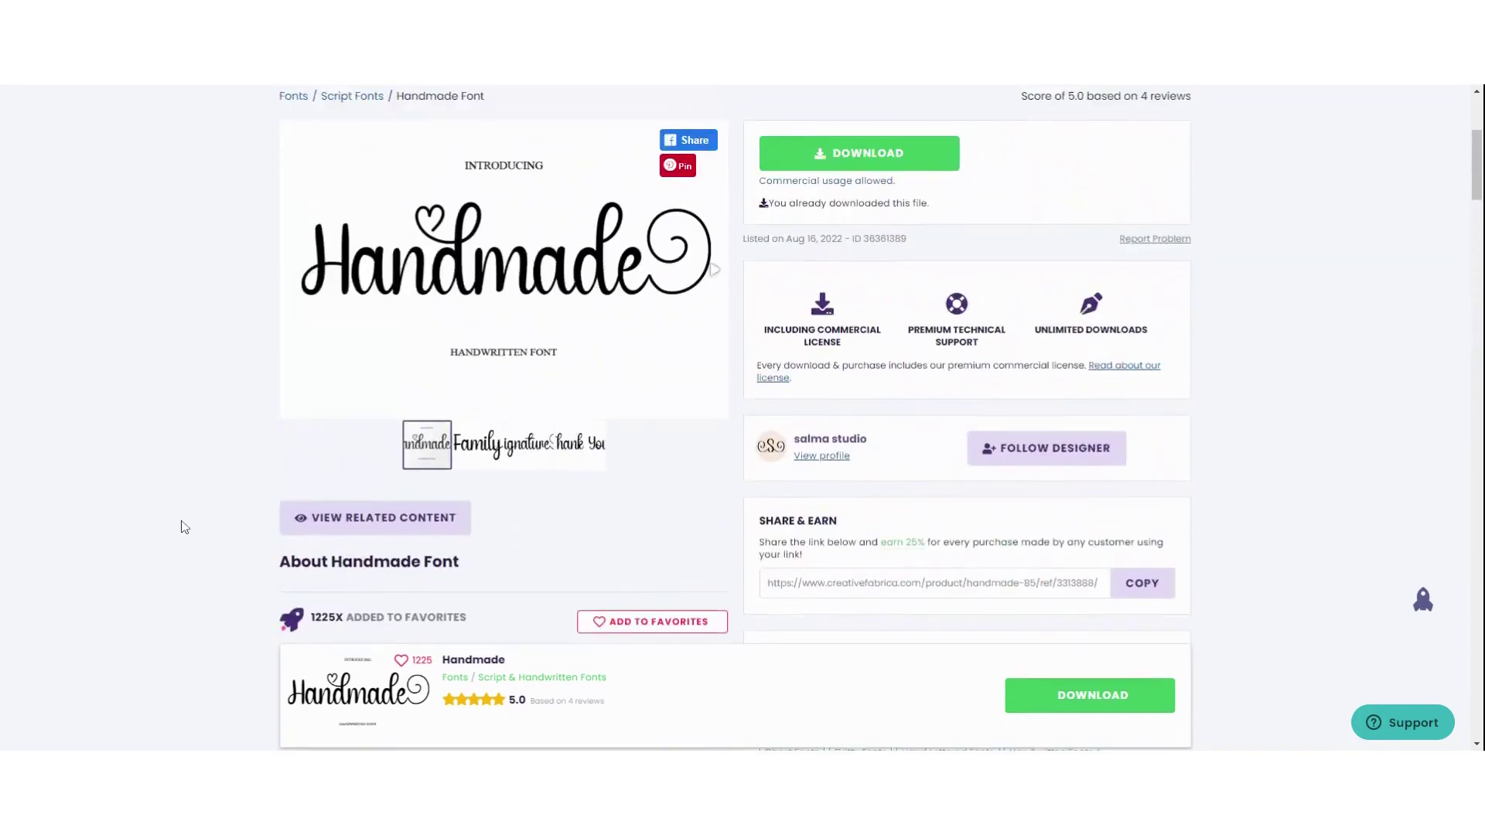
{"action": "scroll", "coordinate": [182, 524], "scroll_direction": "up", "scroll_amount": 4}
{"action": "scroll", "coordinate": [947, 462], "scroll_direction": "down", "scroll_amount": 2}
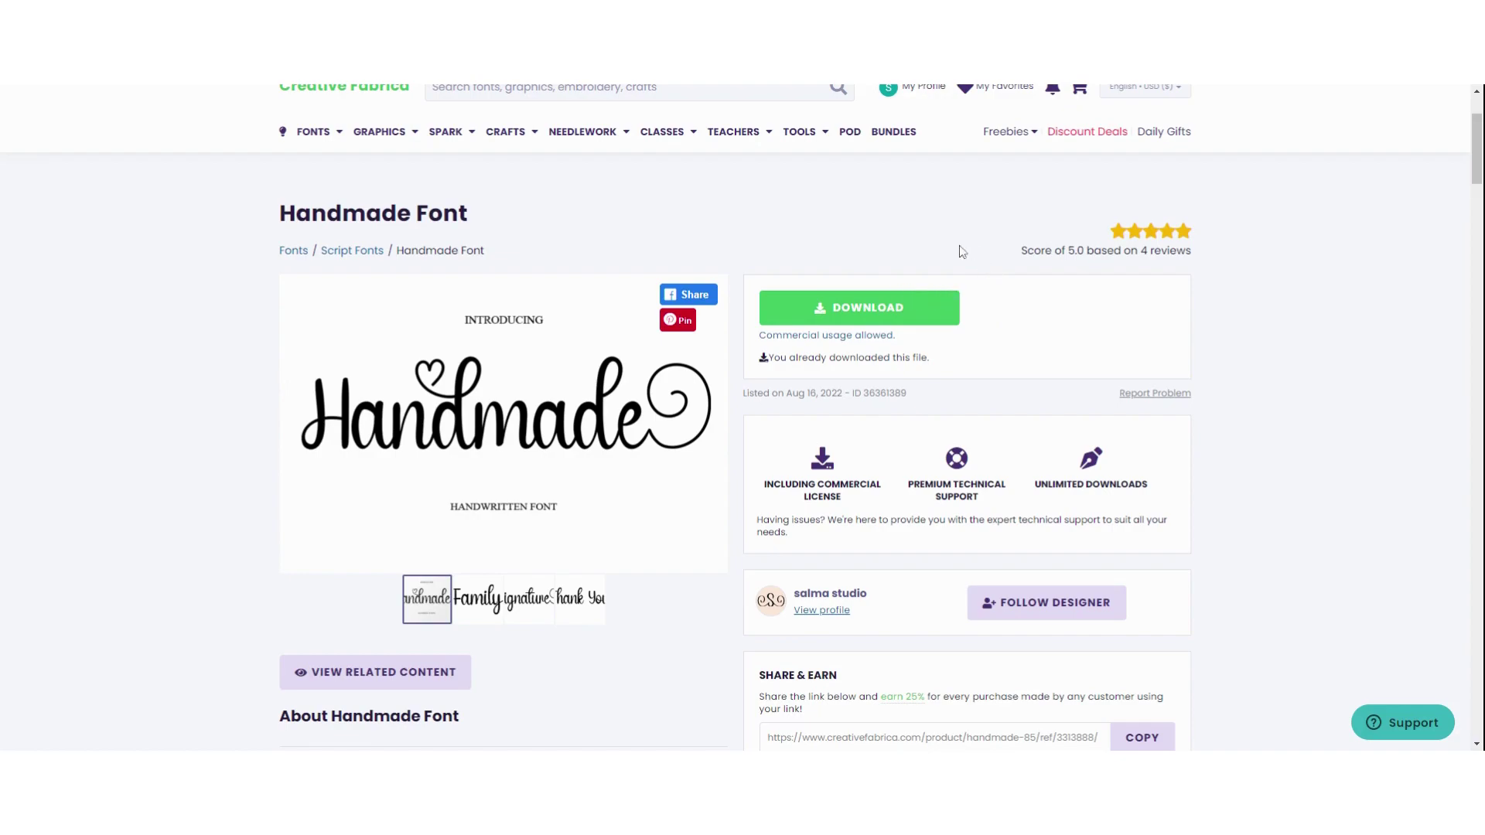
Download the Handmade Font file from its Creative Fabrica product page.
{"action": "left_click", "coordinate": [856, 309]}
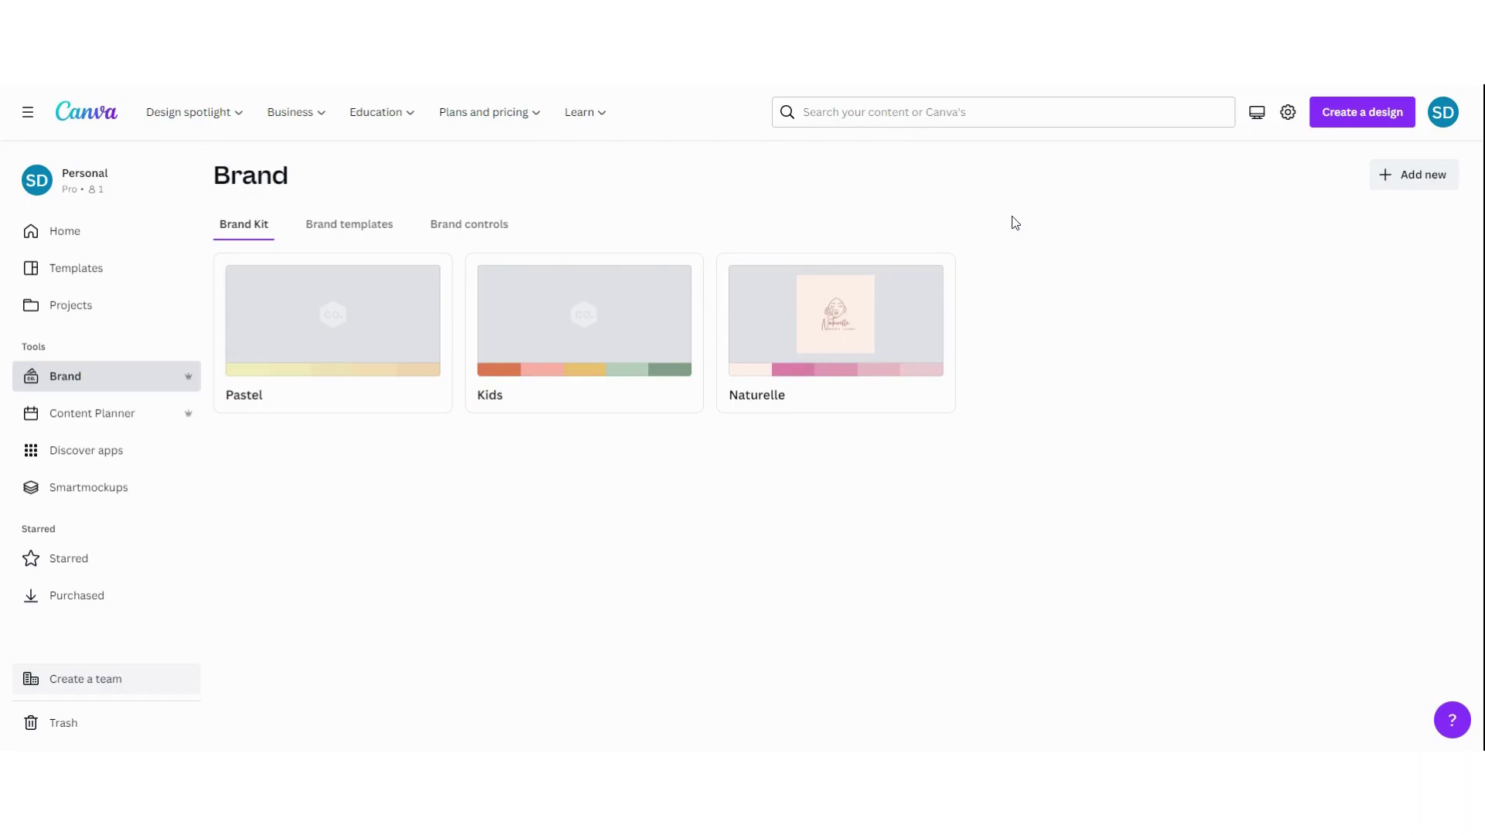
{"action": "mouse_move", "coordinate": [836, 333]}
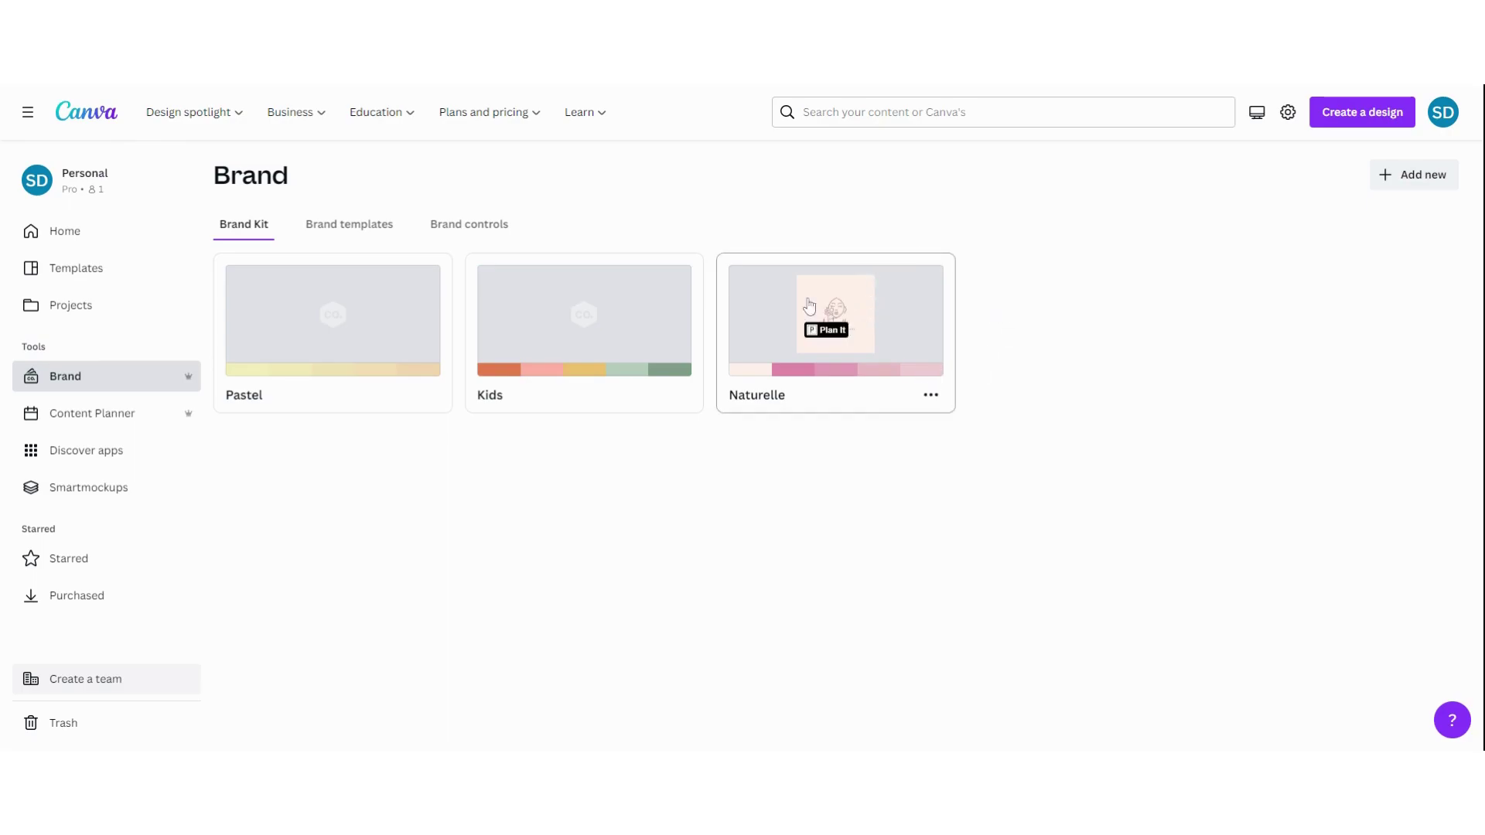
Open the Naturelle kit's Headings text style and show its font list.
{"action": "left_click", "coordinate": [924, 317]}
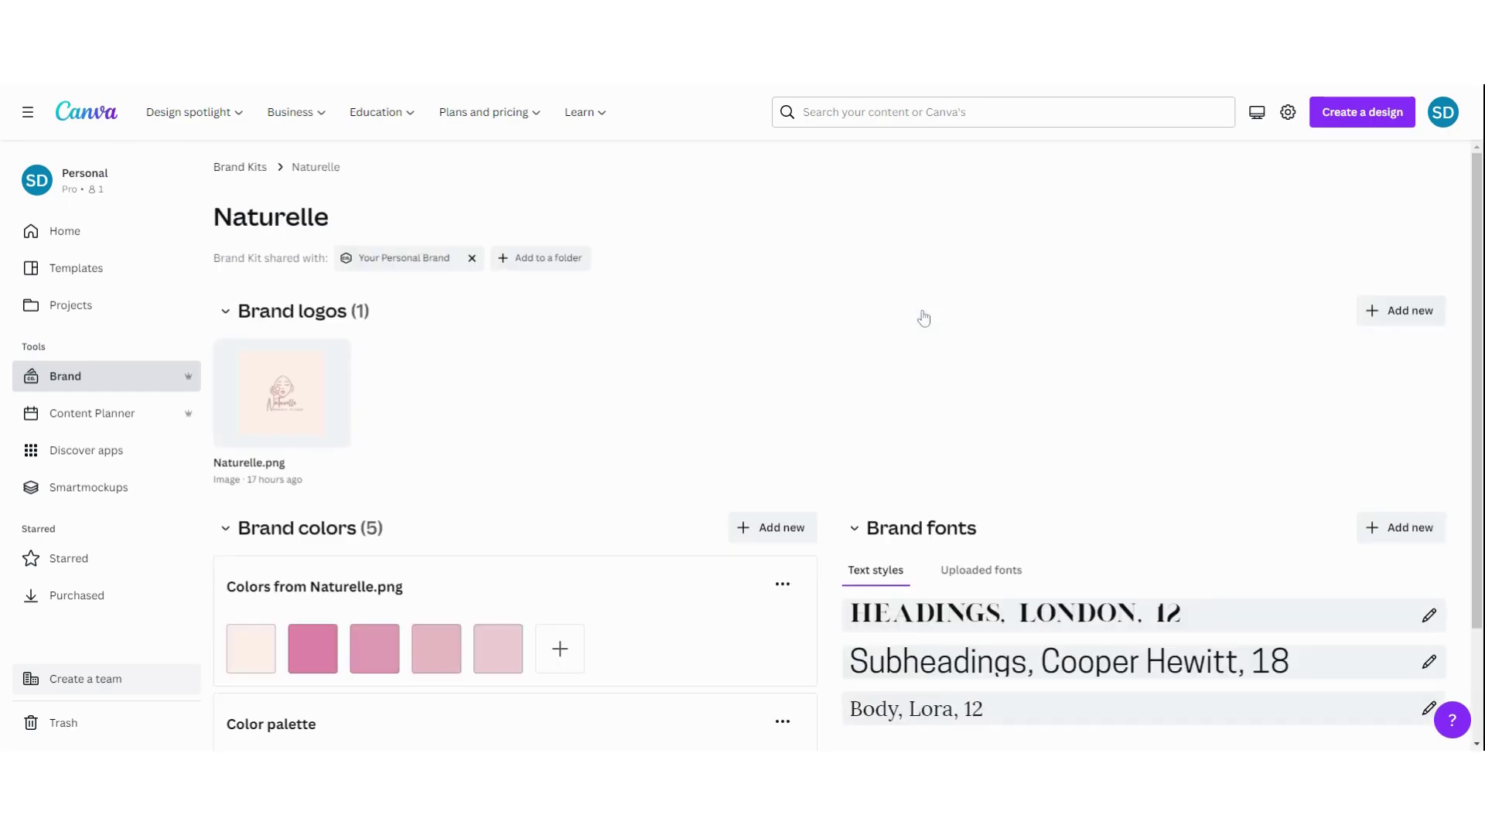
{"action": "scroll", "coordinate": [913, 325], "scroll_direction": "down", "scroll_amount": 2}
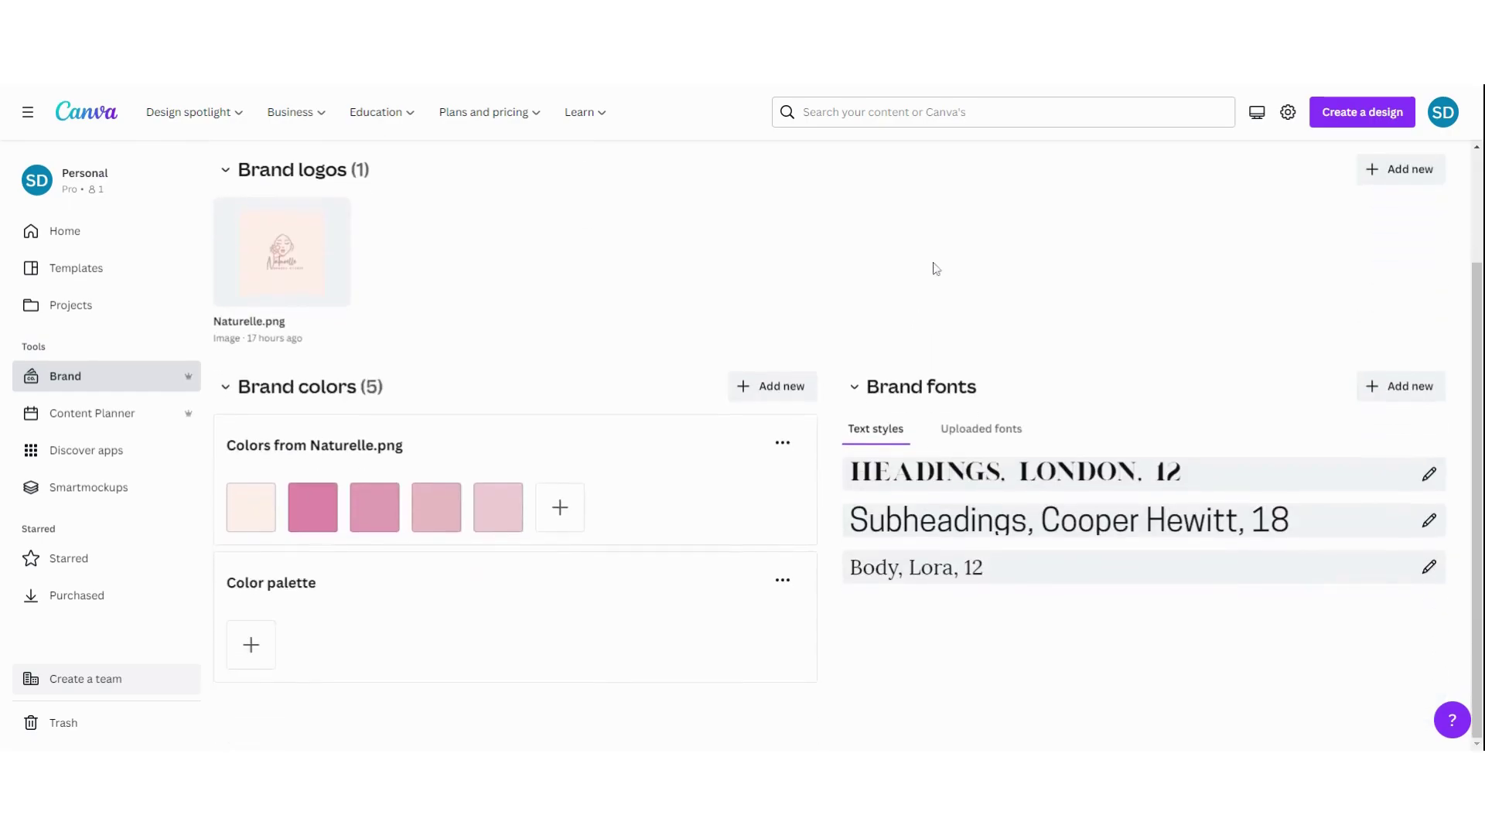
{"action": "left_click", "coordinate": [920, 481]}
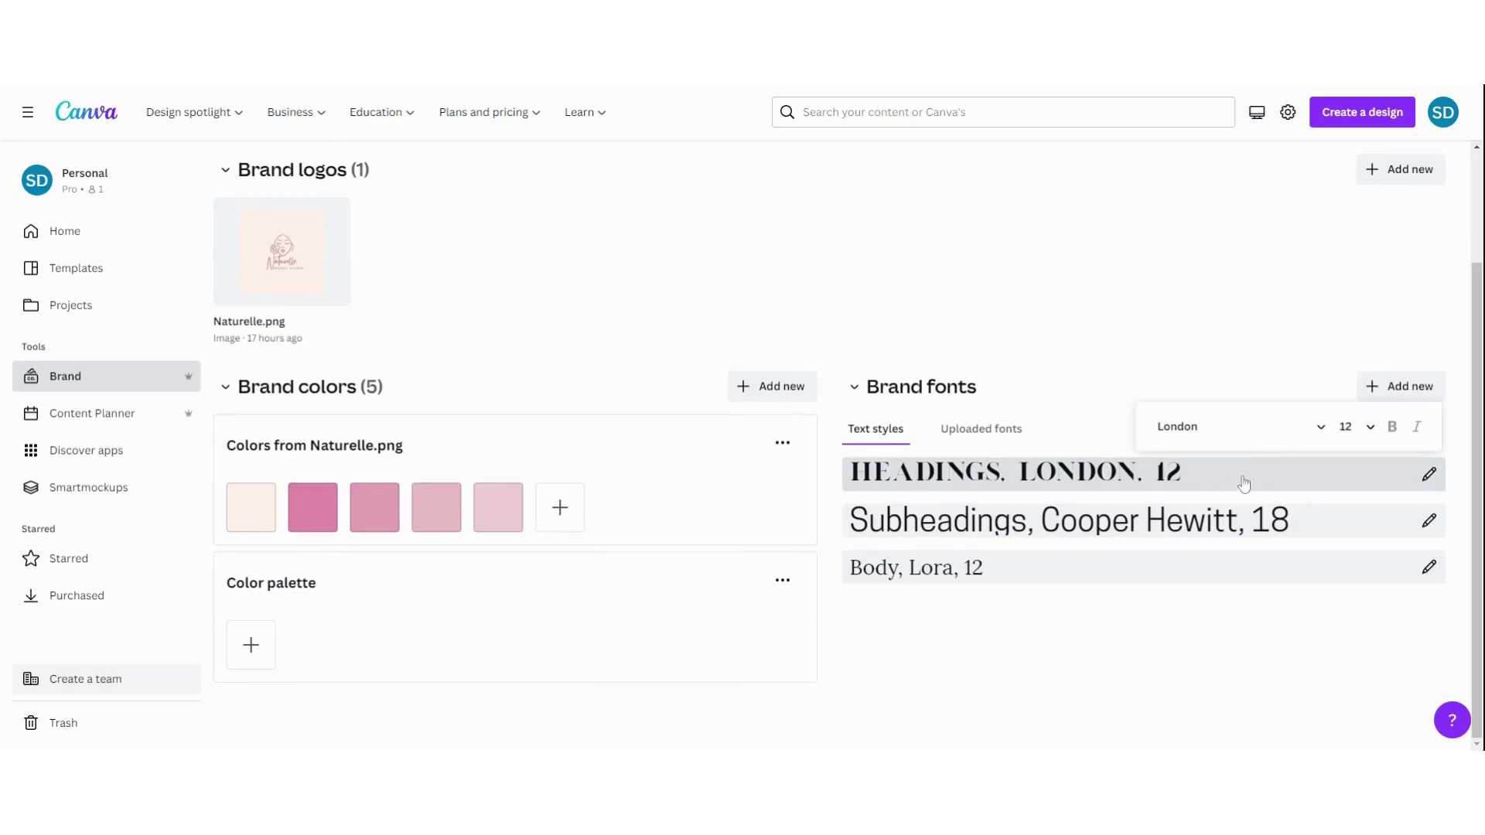
{"action": "left_click", "coordinate": [1264, 429]}
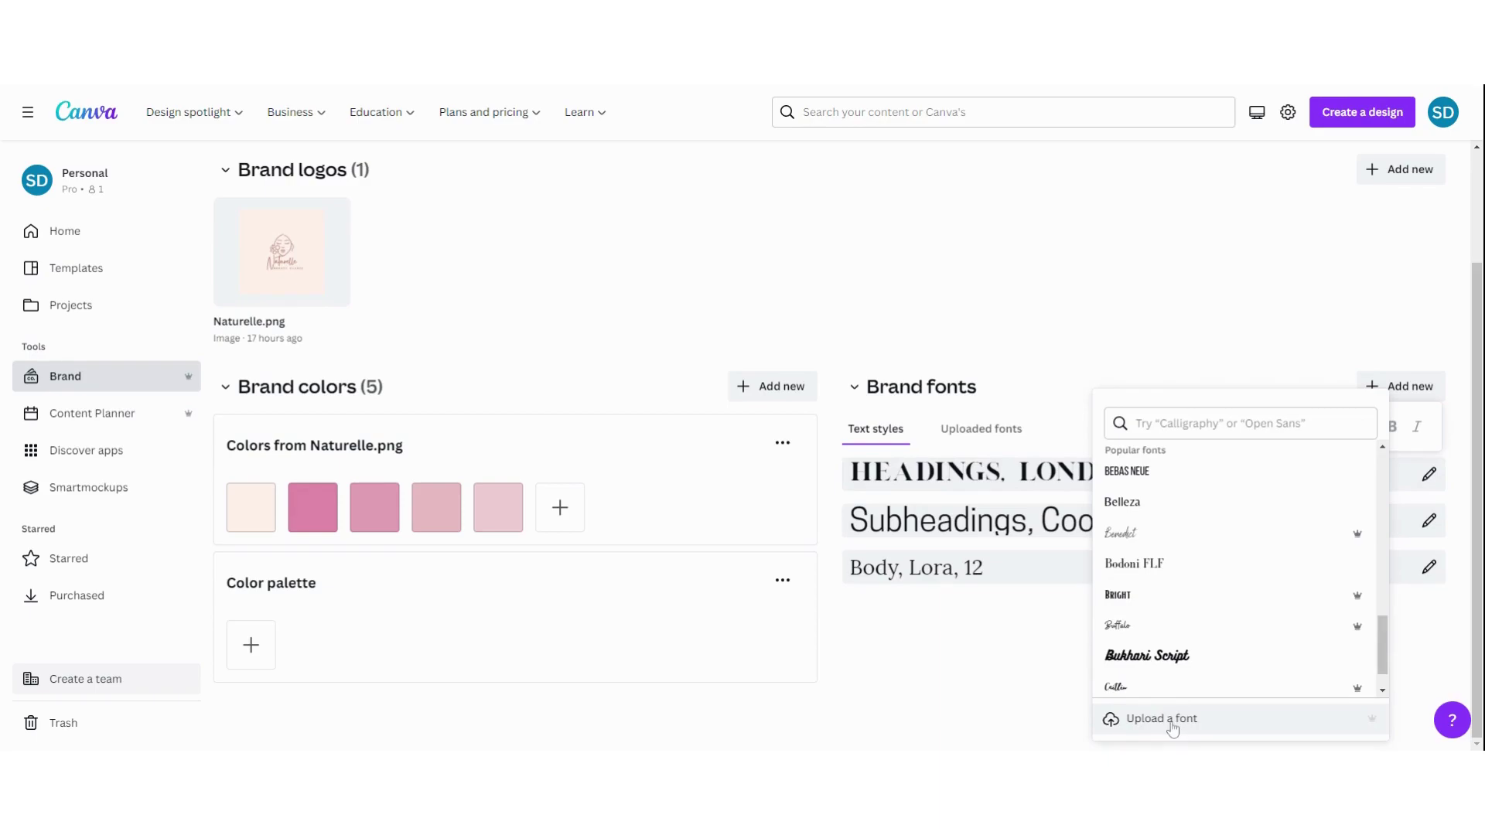
Upload Handmade.otf as a custom brand font, acknowledging its usage rights.
{"action": "left_click", "coordinate": [1172, 729]}
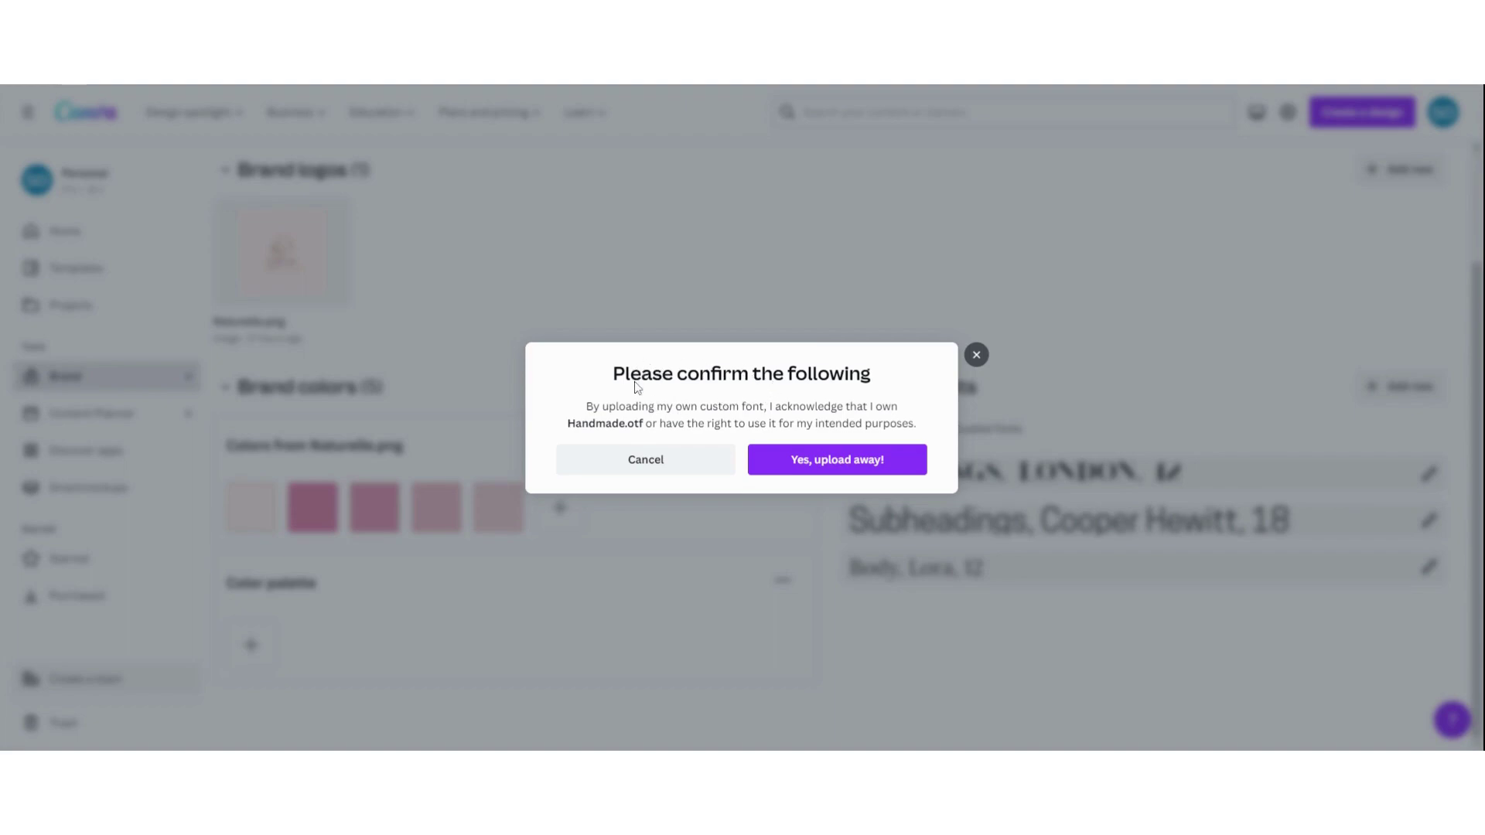
{"action": "left_click", "coordinate": [832, 463]}
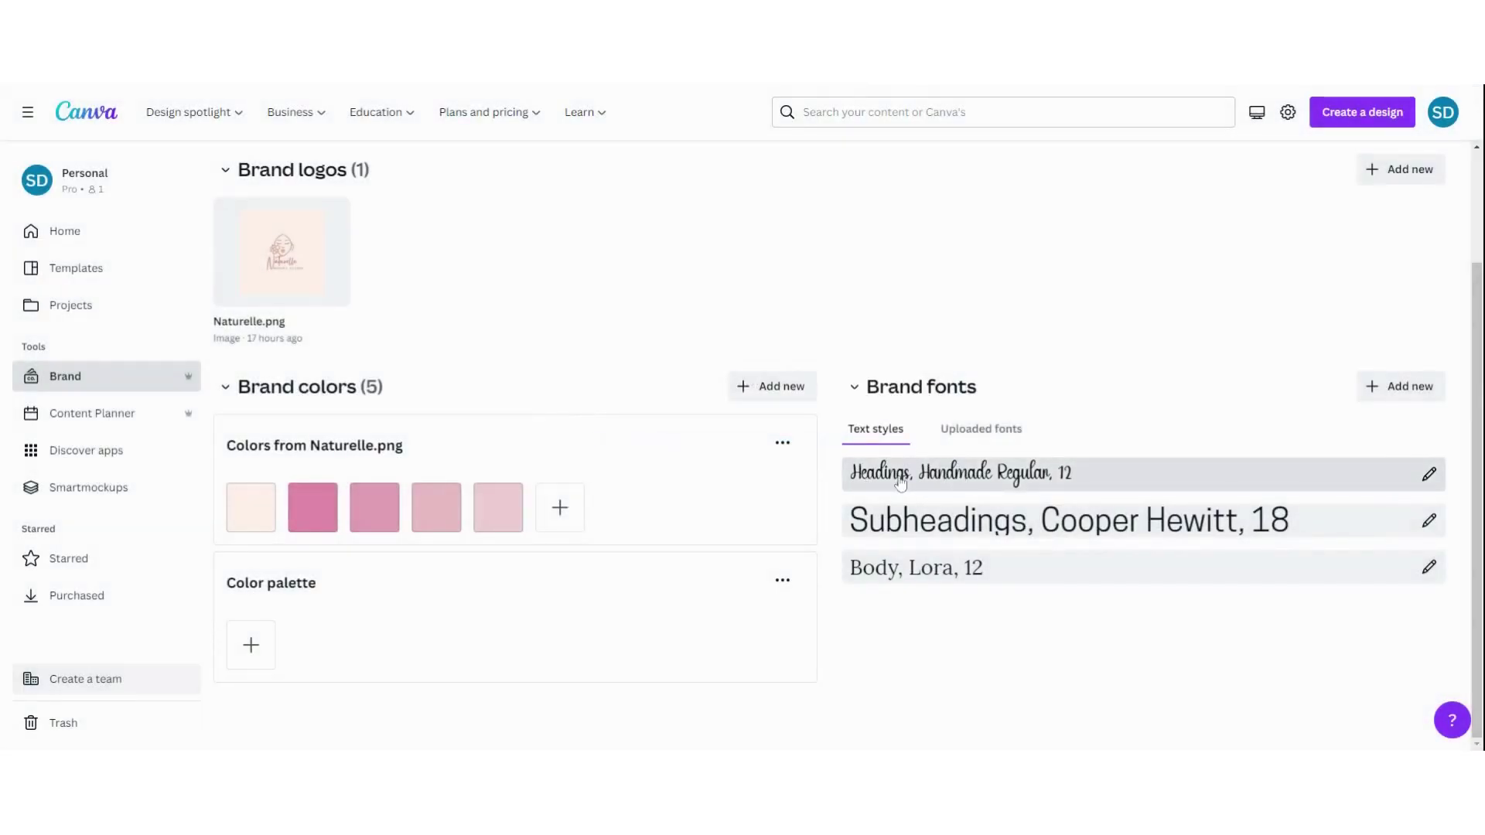
Close the Headings font settings and start a new blank Document.
{"action": "left_click", "coordinate": [900, 484]}
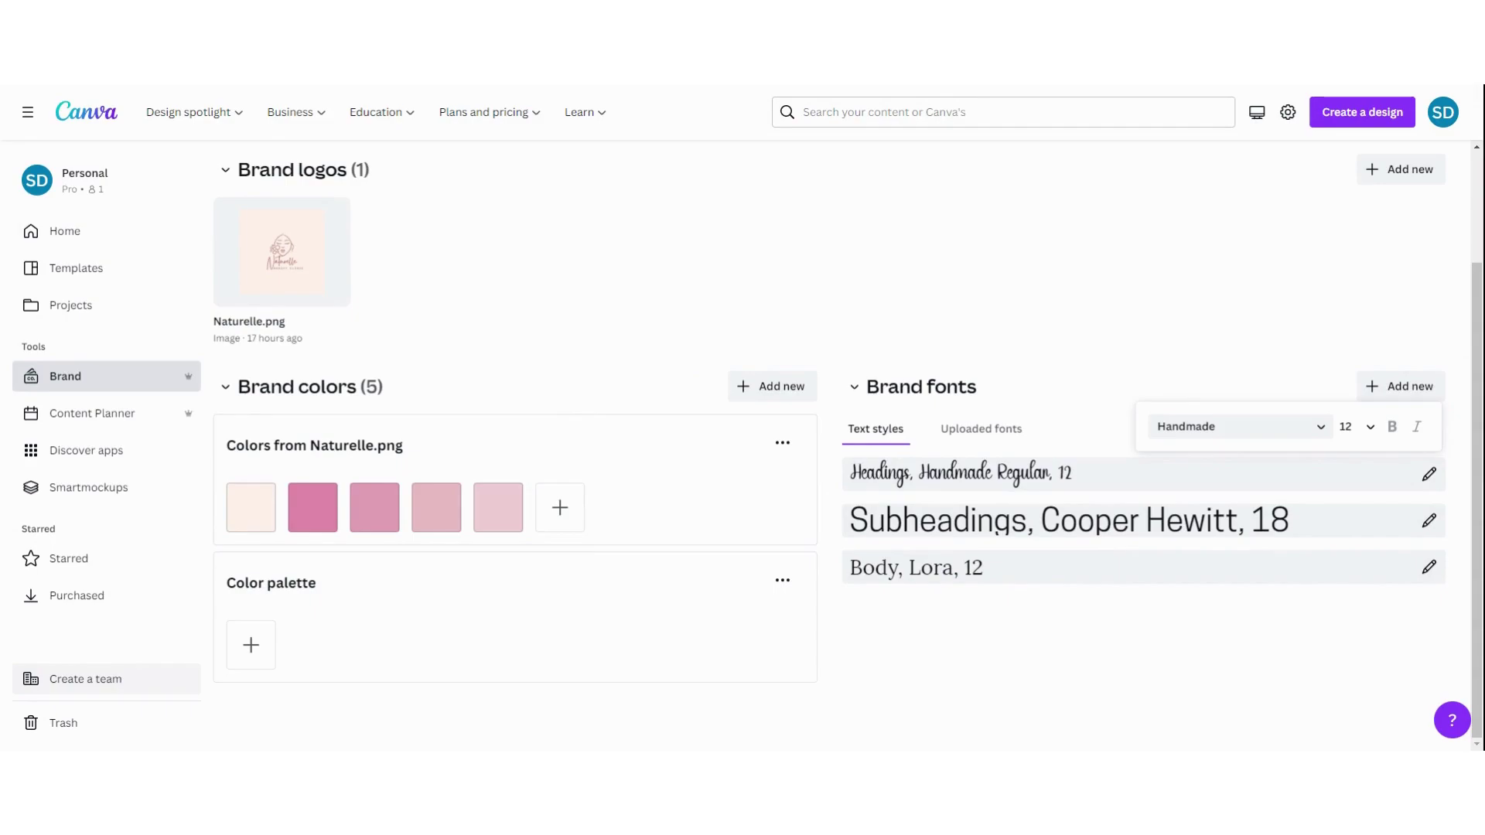
{"action": "left_click", "coordinate": [1116, 348]}
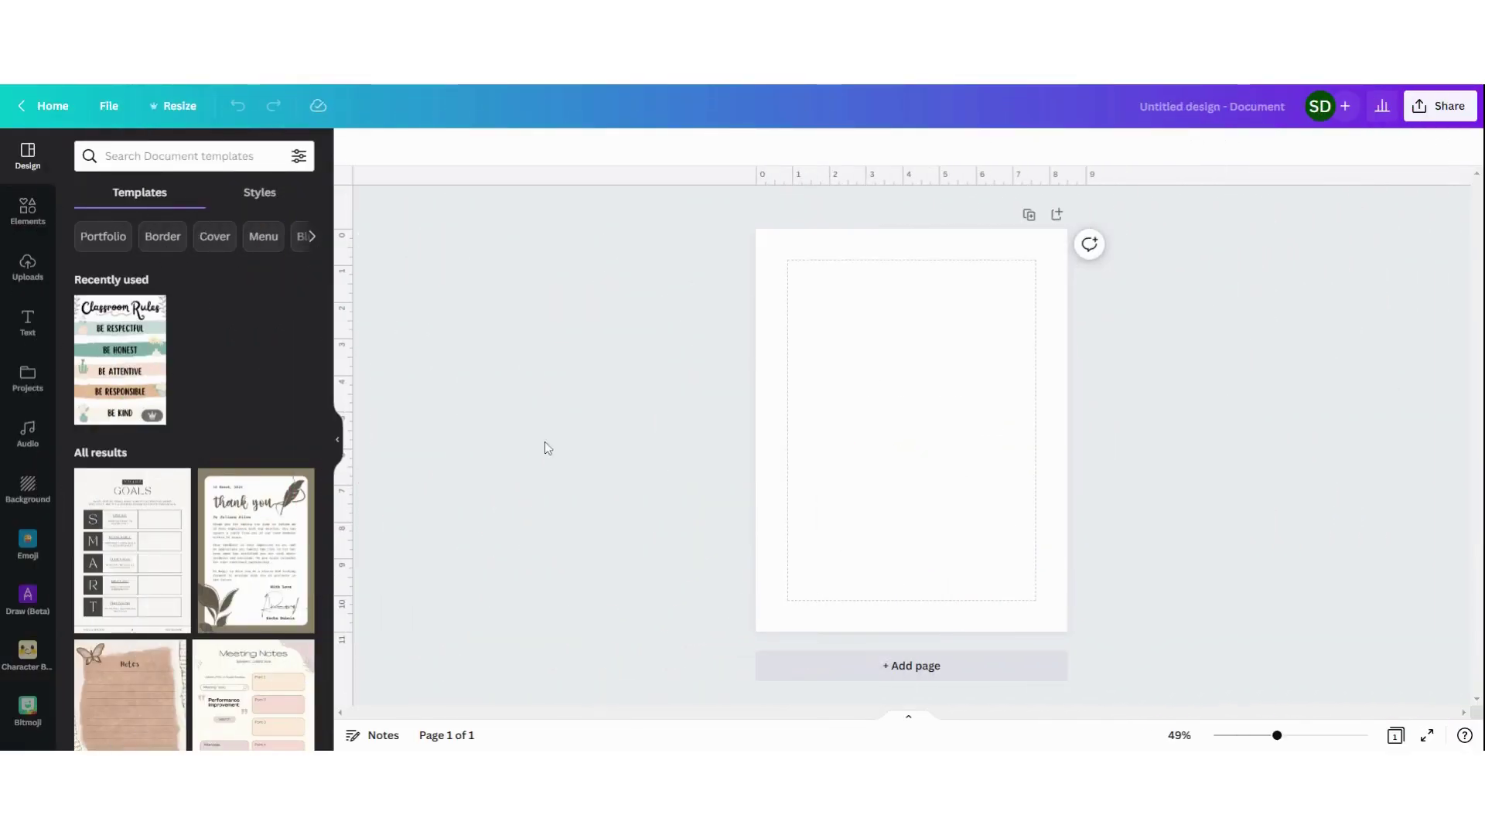
Add an 'Add a heading' text box and drag it up toward the page centre.
{"action": "left_click", "coordinate": [878, 320]}
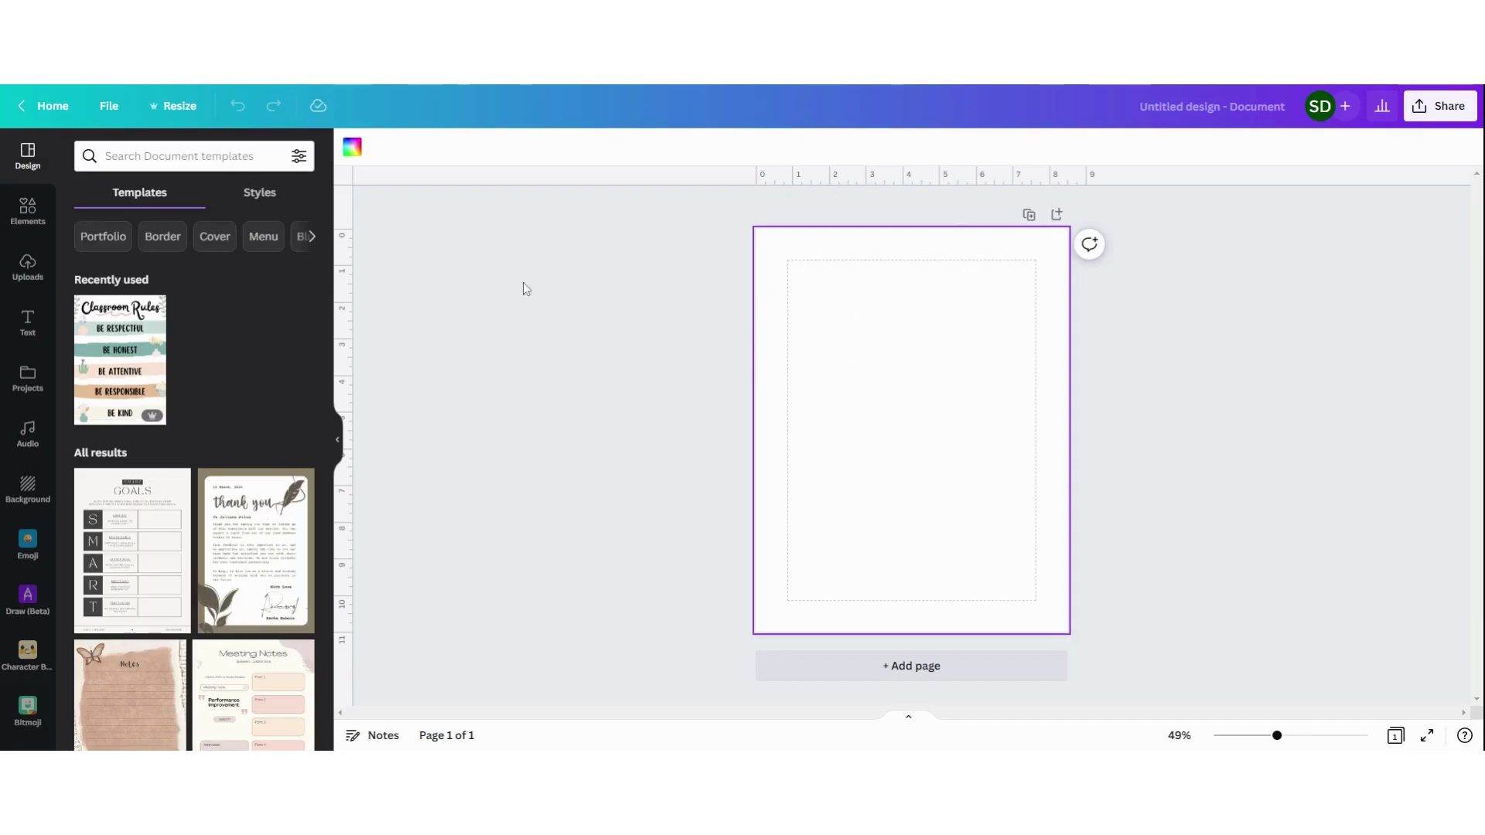
{"action": "left_click", "coordinate": [30, 323]}
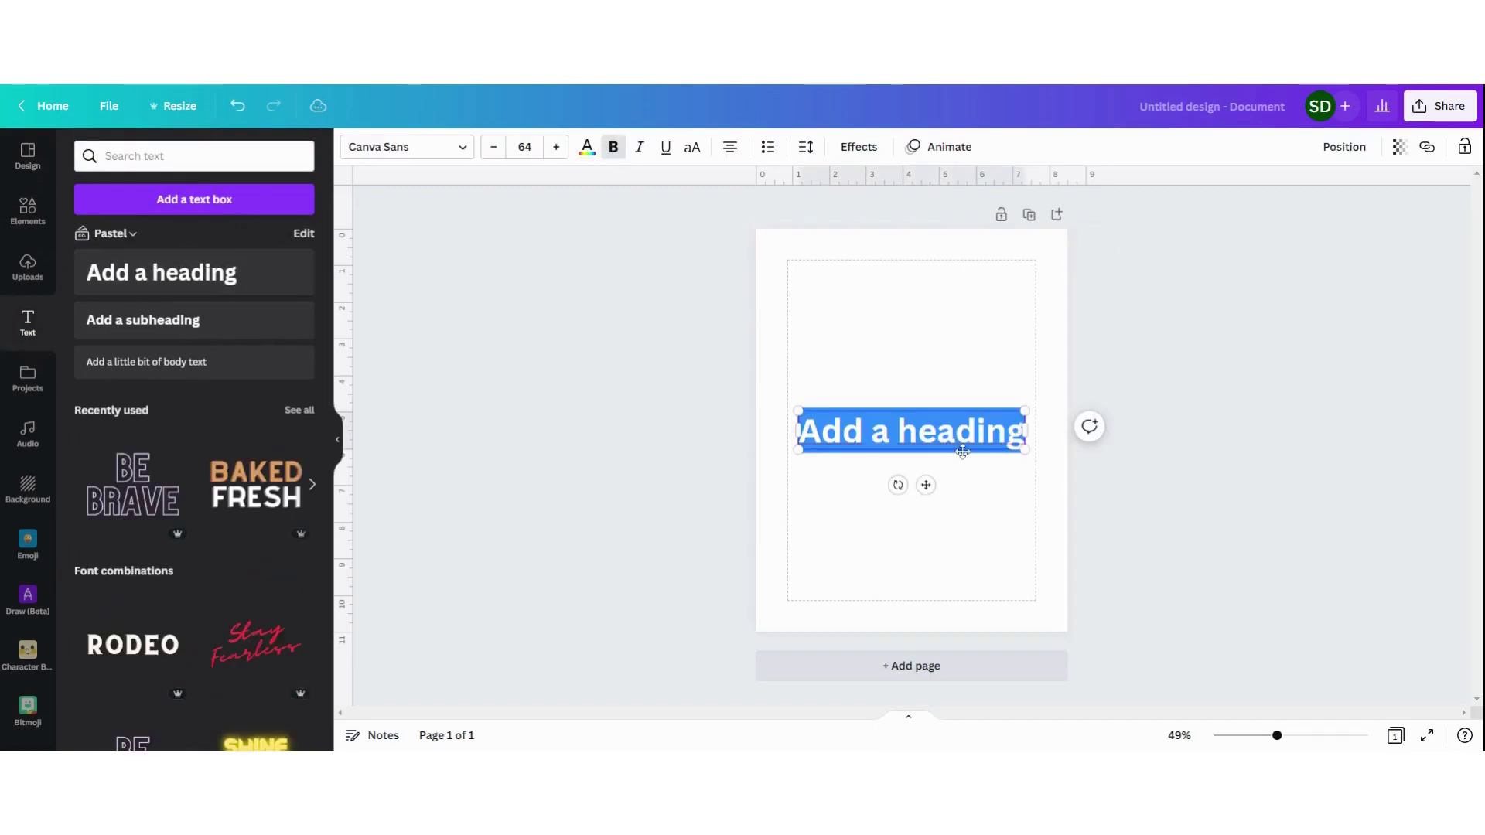
{"action": "left_click", "coordinate": [925, 392]}
{"action": "left_click_drag", "start_coordinate": [930, 428], "coordinate": [929, 397]}
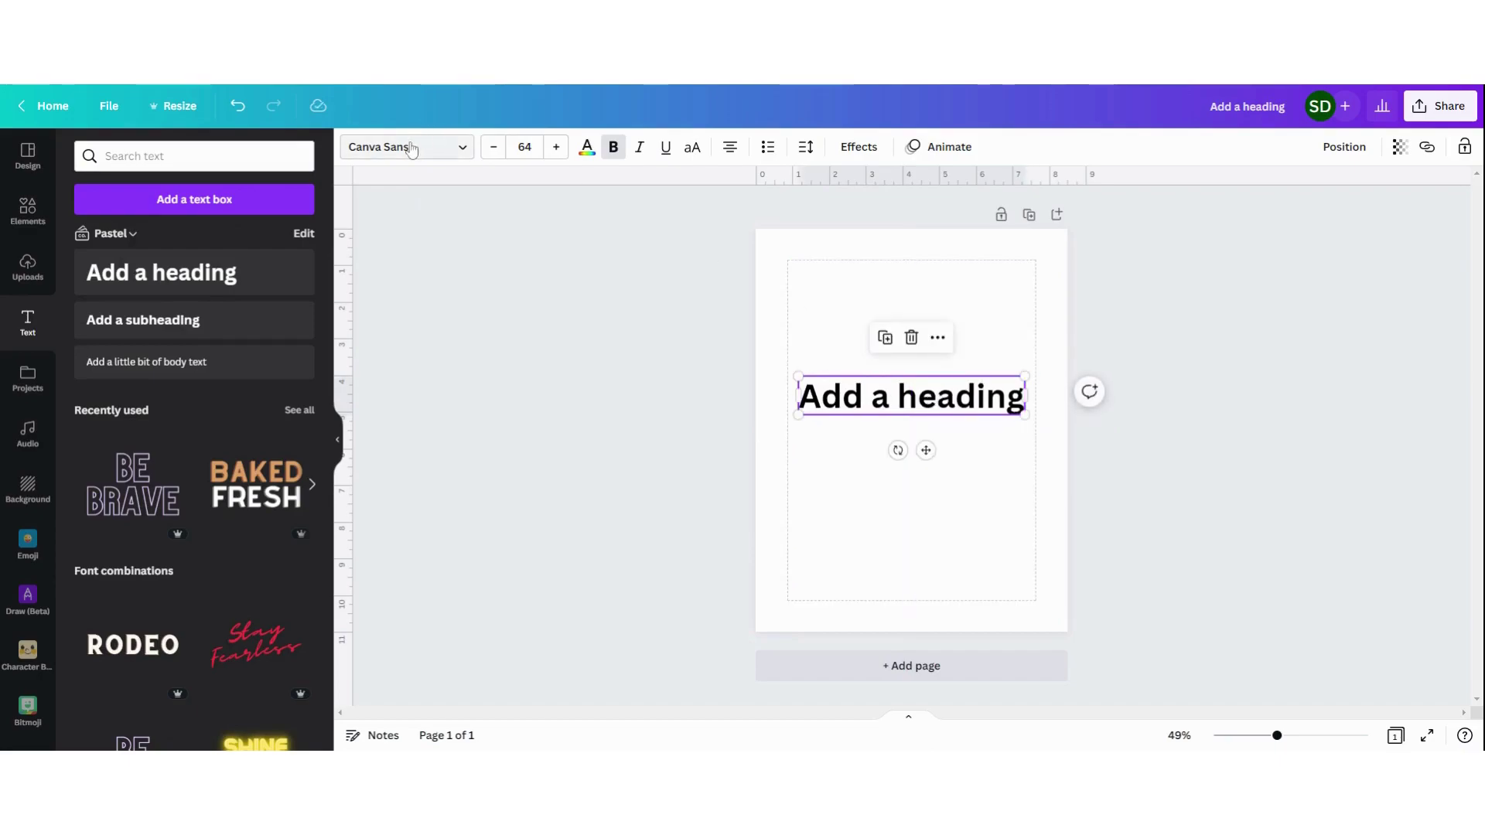
Open the heading's font list to start uploading Handmade.otf.
{"action": "left_click", "coordinate": [409, 148]}
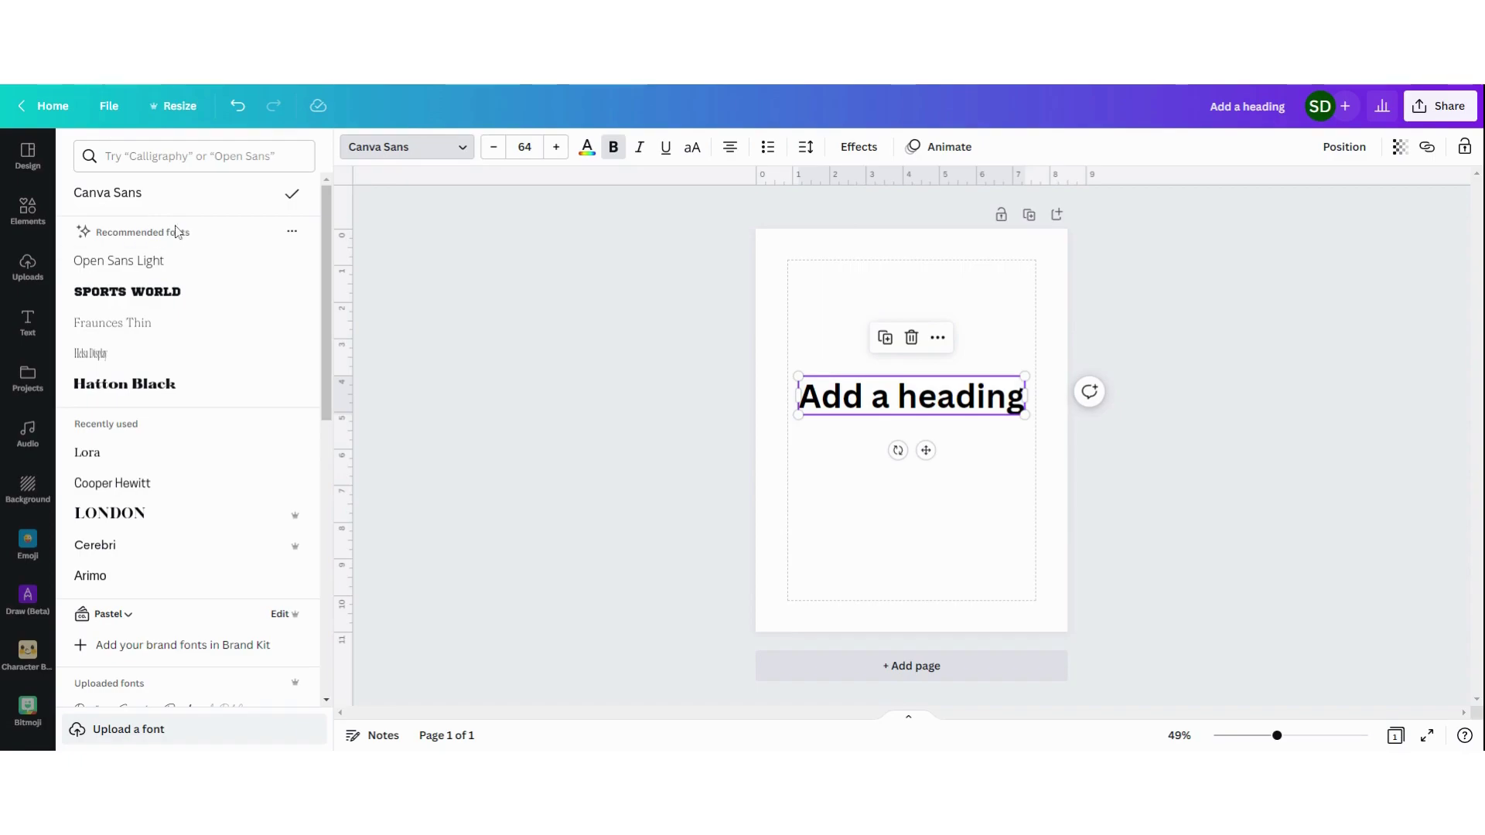
{"action": "scroll", "coordinate": [175, 256], "scroll_direction": "down", "scroll_amount": 2}
{"action": "scroll", "coordinate": [111, 355], "scroll_direction": "down", "scroll_amount": 3}
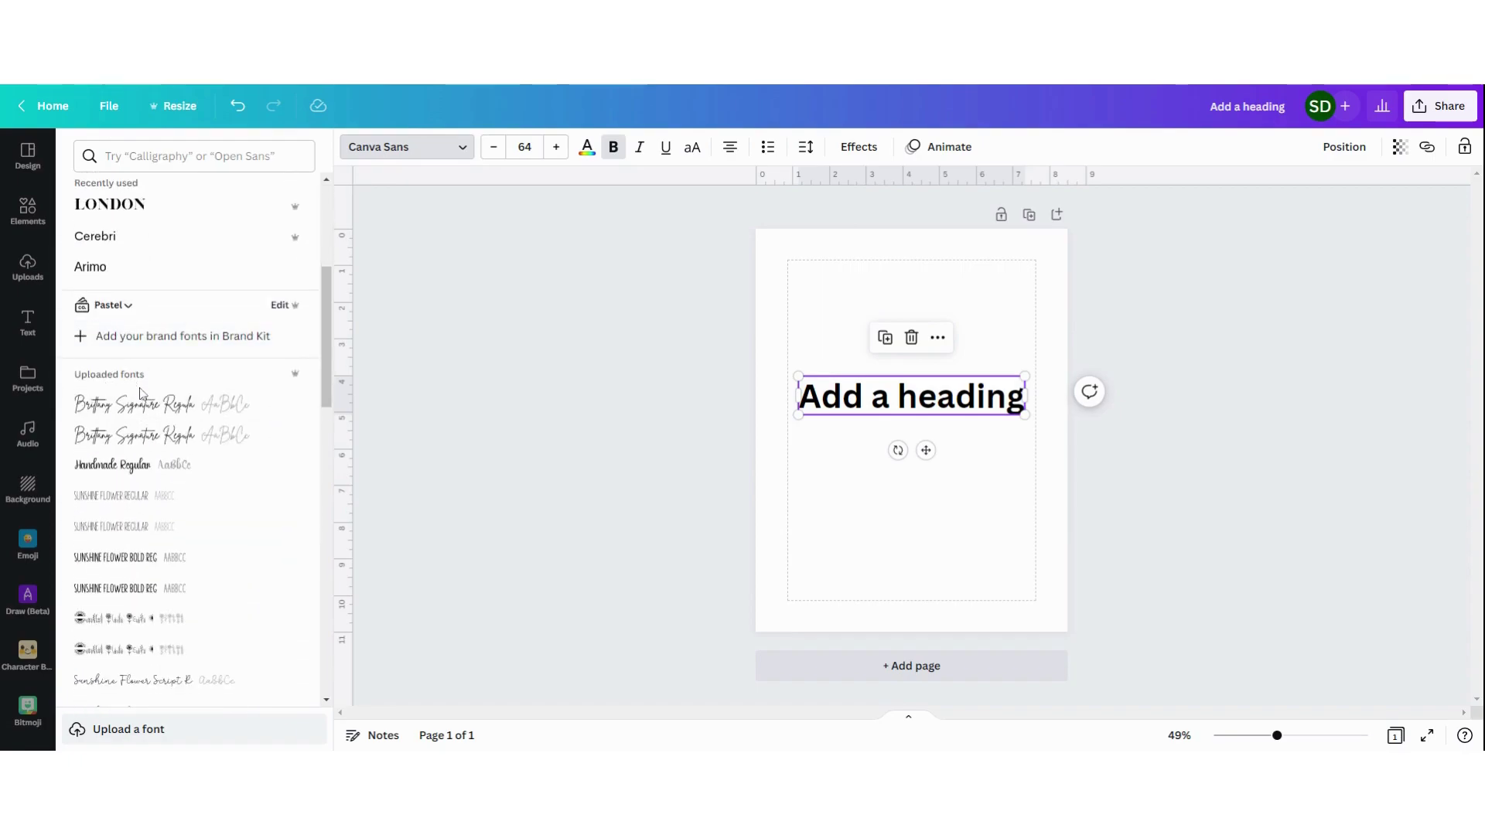
{"action": "scroll", "coordinate": [145, 403], "scroll_direction": "up", "scroll_amount": 2}
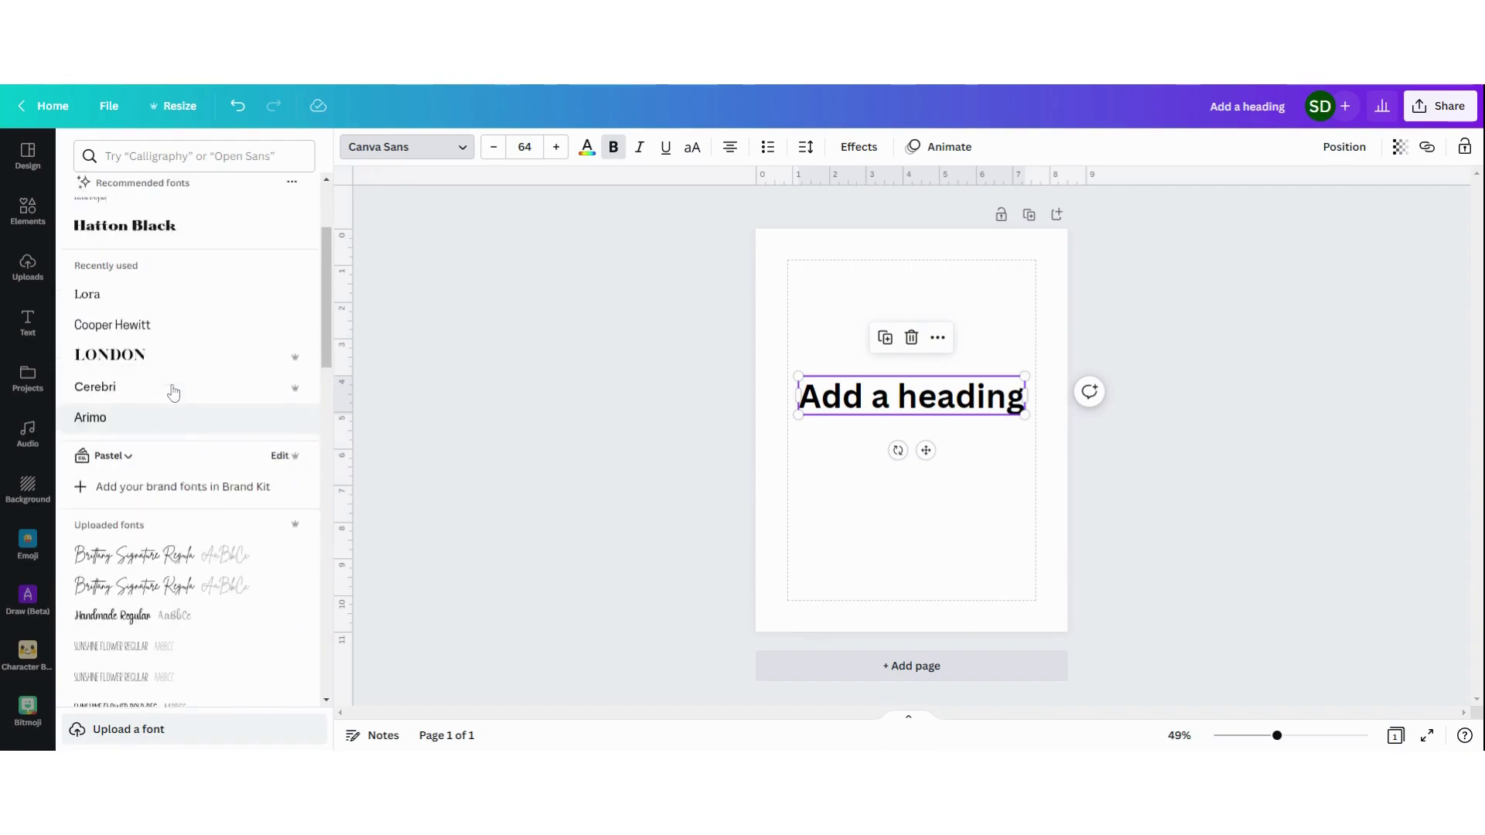
{"action": "scroll", "coordinate": [174, 392], "scroll_direction": "up", "scroll_amount": 2}
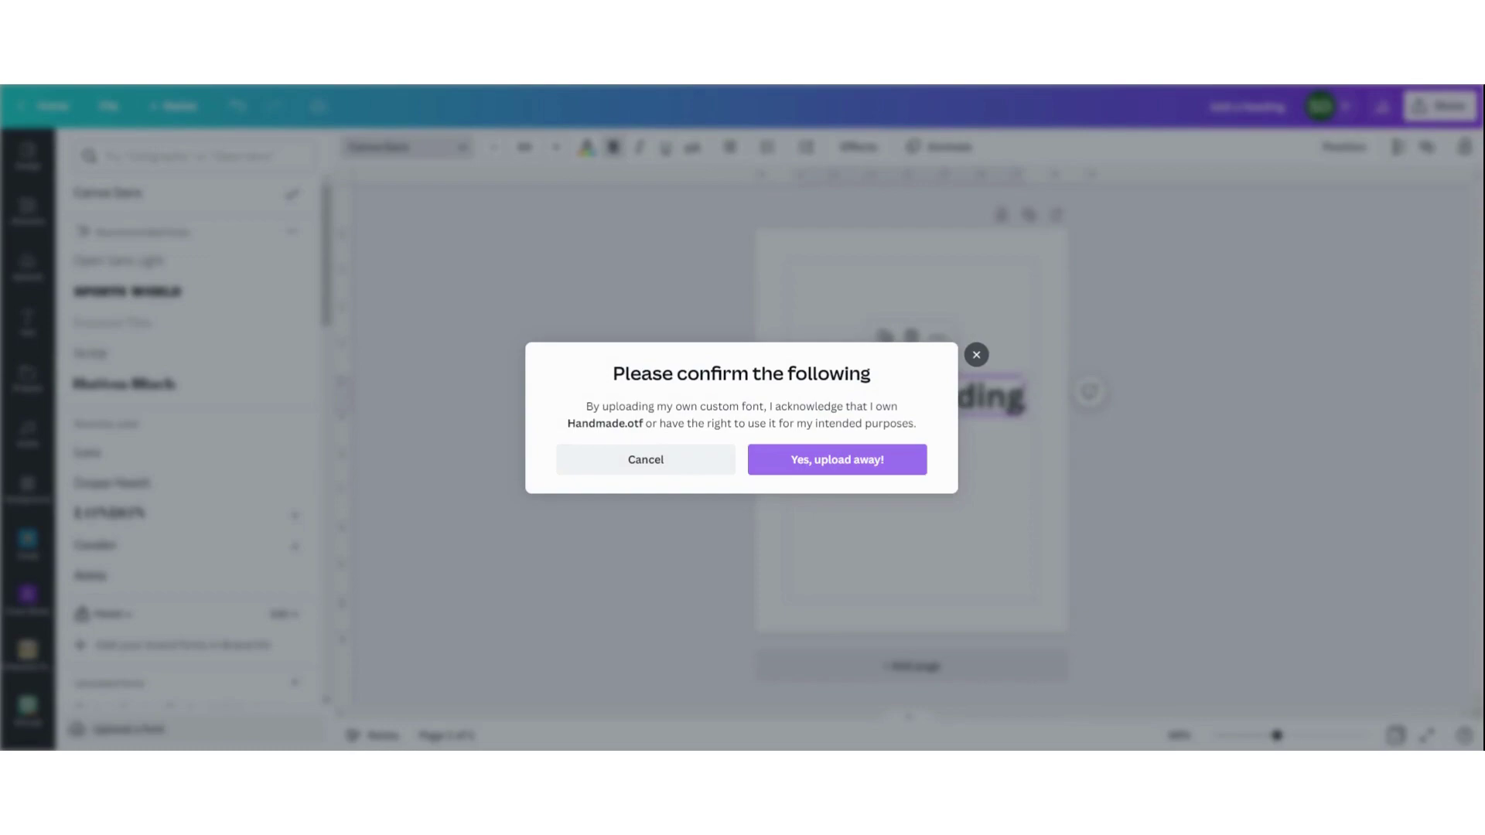
Confirm the Handmade.otf upload so Handmade Regular appears under Uploaded fonts.
{"action": "left_click", "coordinate": [837, 464]}
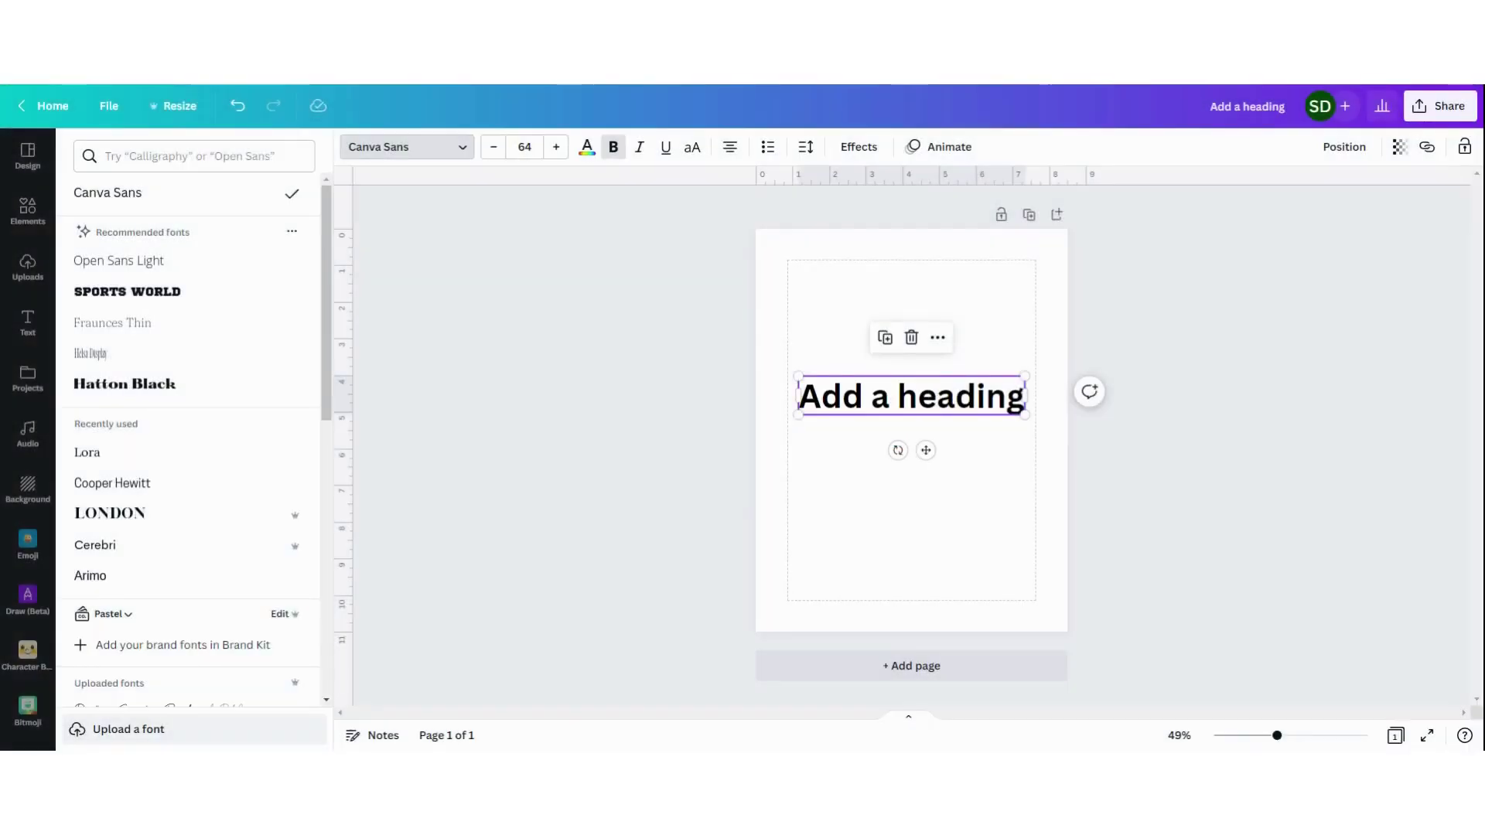
{"action": "scroll", "coordinate": [281, 382], "scroll_direction": "down", "scroll_amount": 1}
{"action": "scroll", "coordinate": [321, 322], "scroll_direction": "down", "scroll_amount": 2}
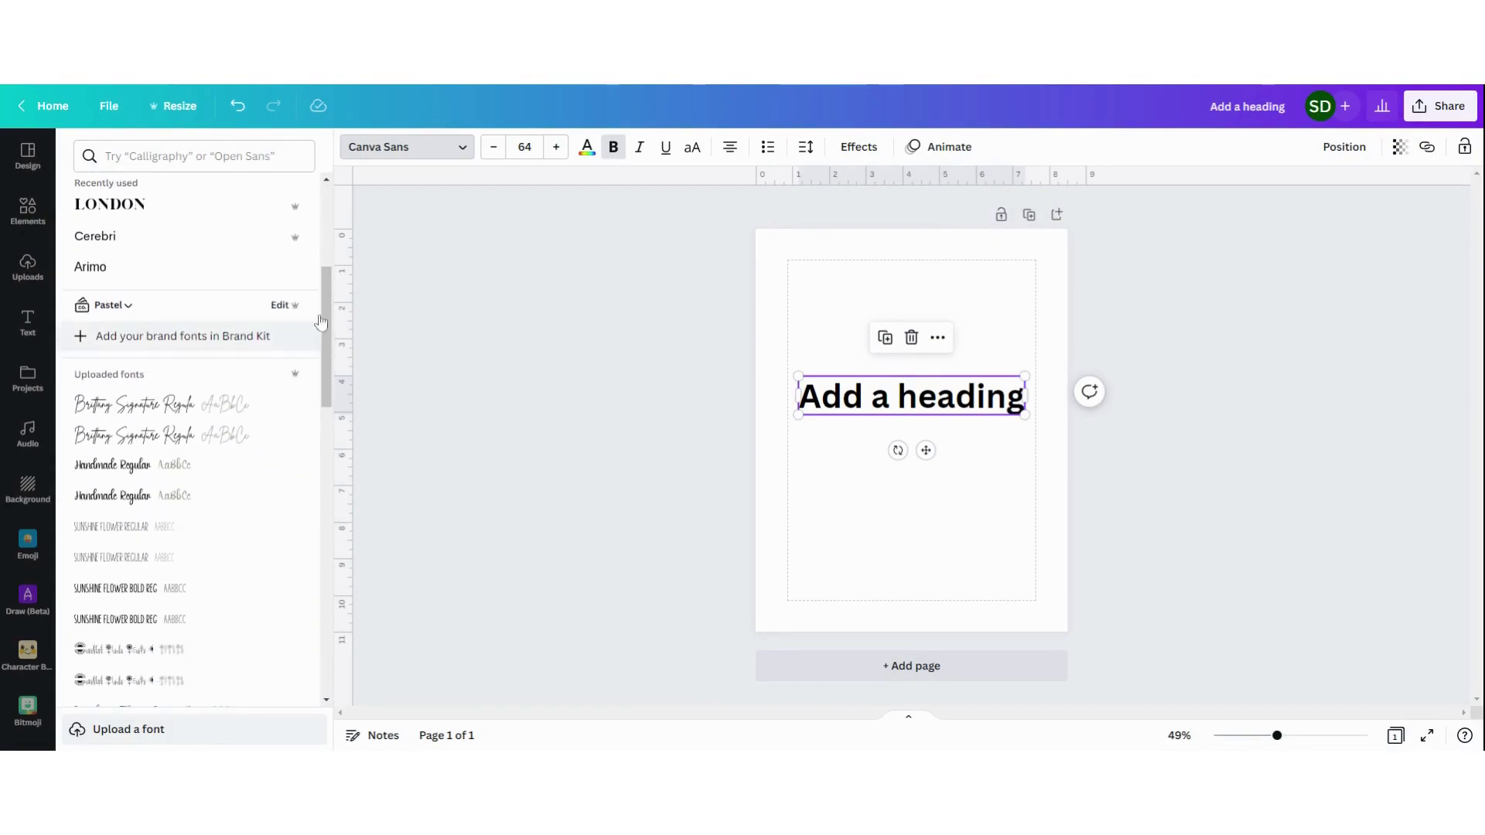
{"action": "scroll", "coordinate": [163, 222], "scroll_direction": "down", "scroll_amount": 3}
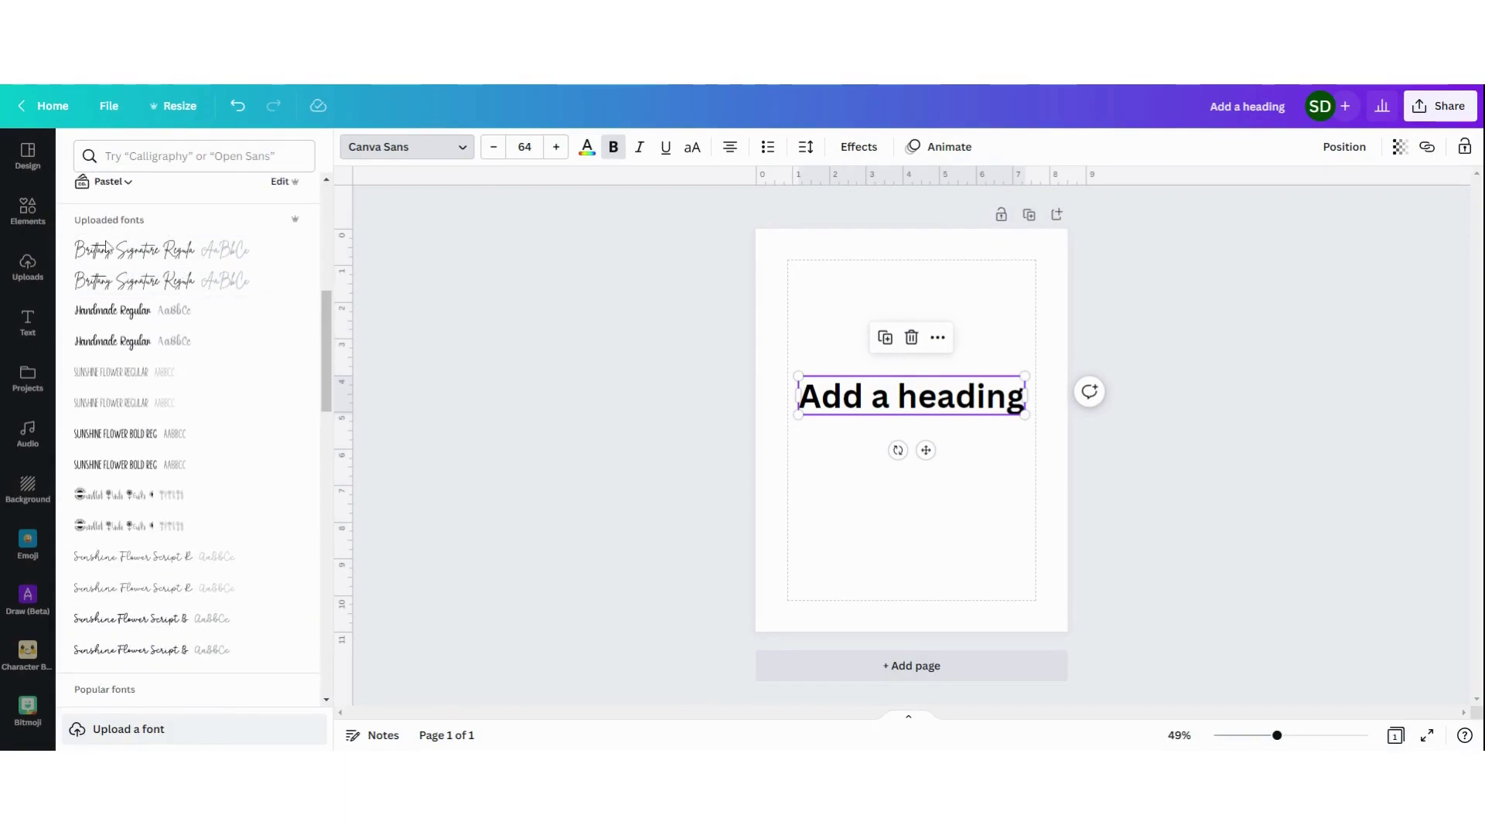
Apply Handmade Regular to the heading and select all its text.
{"action": "left_click", "coordinate": [116, 311]}
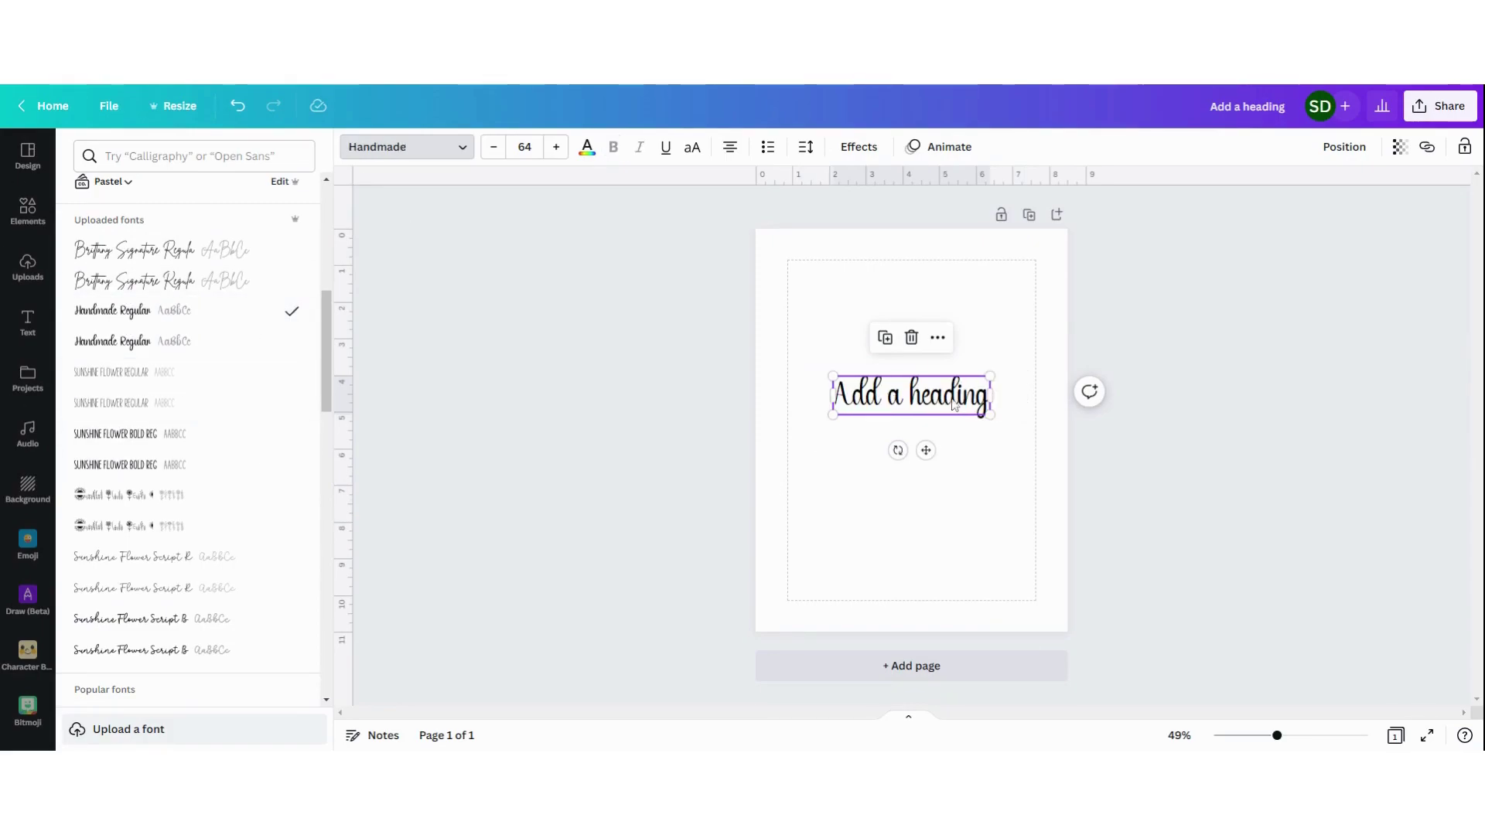
{"action": "double_click", "coordinate": [882, 400]}
{"action": "left_click_drag", "start_coordinate": [880, 395], "coordinate": [891, 395]}
{"action": "key", "text": "ctrl+a"}
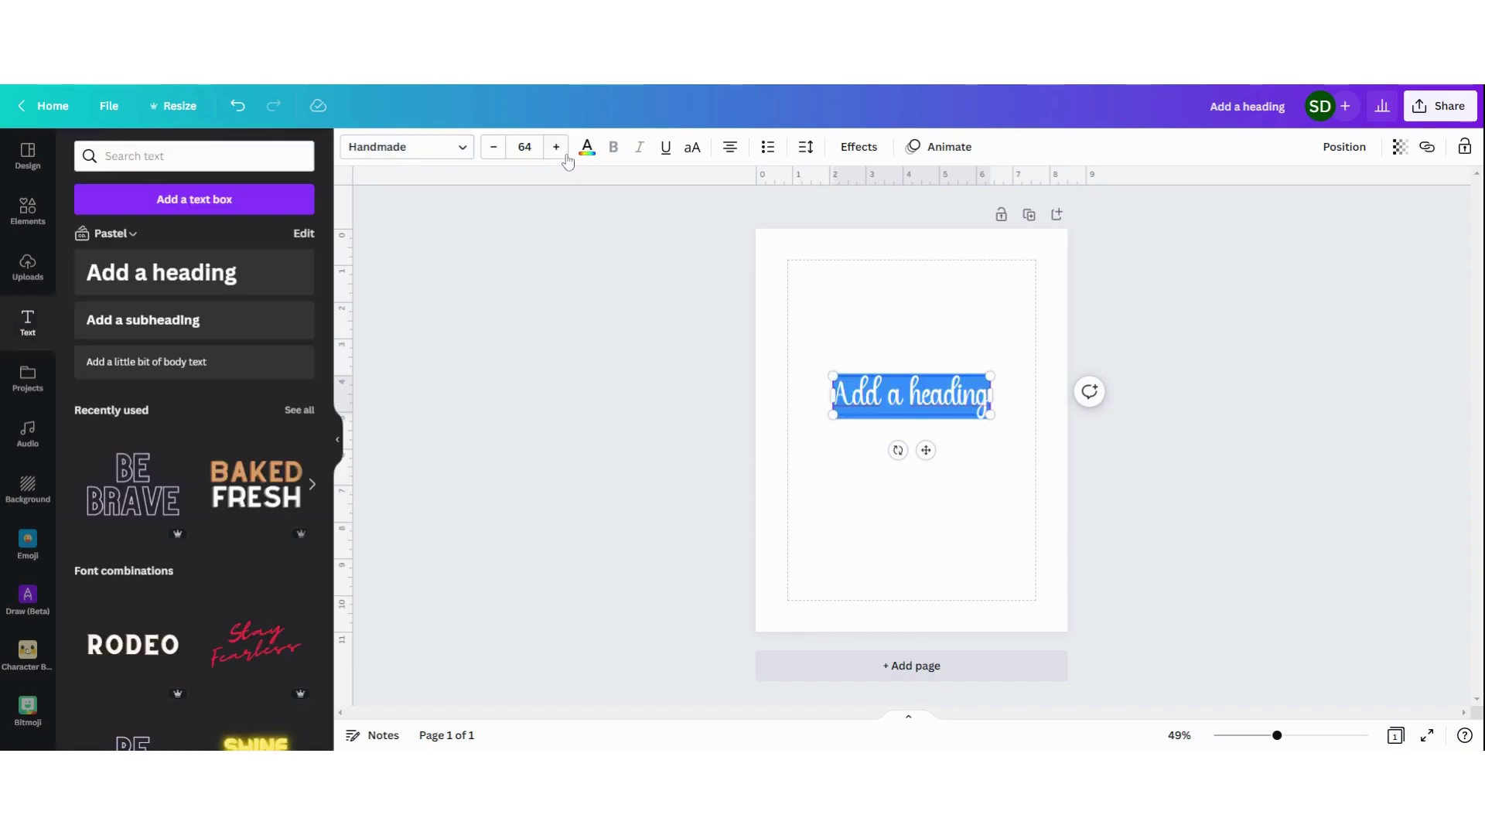
Enlarge the heading font from 64 to 73 and deselect it.
{"action": "left_click", "coordinate": [557, 148]}
{"action": "left_click", "coordinate": [557, 147]}
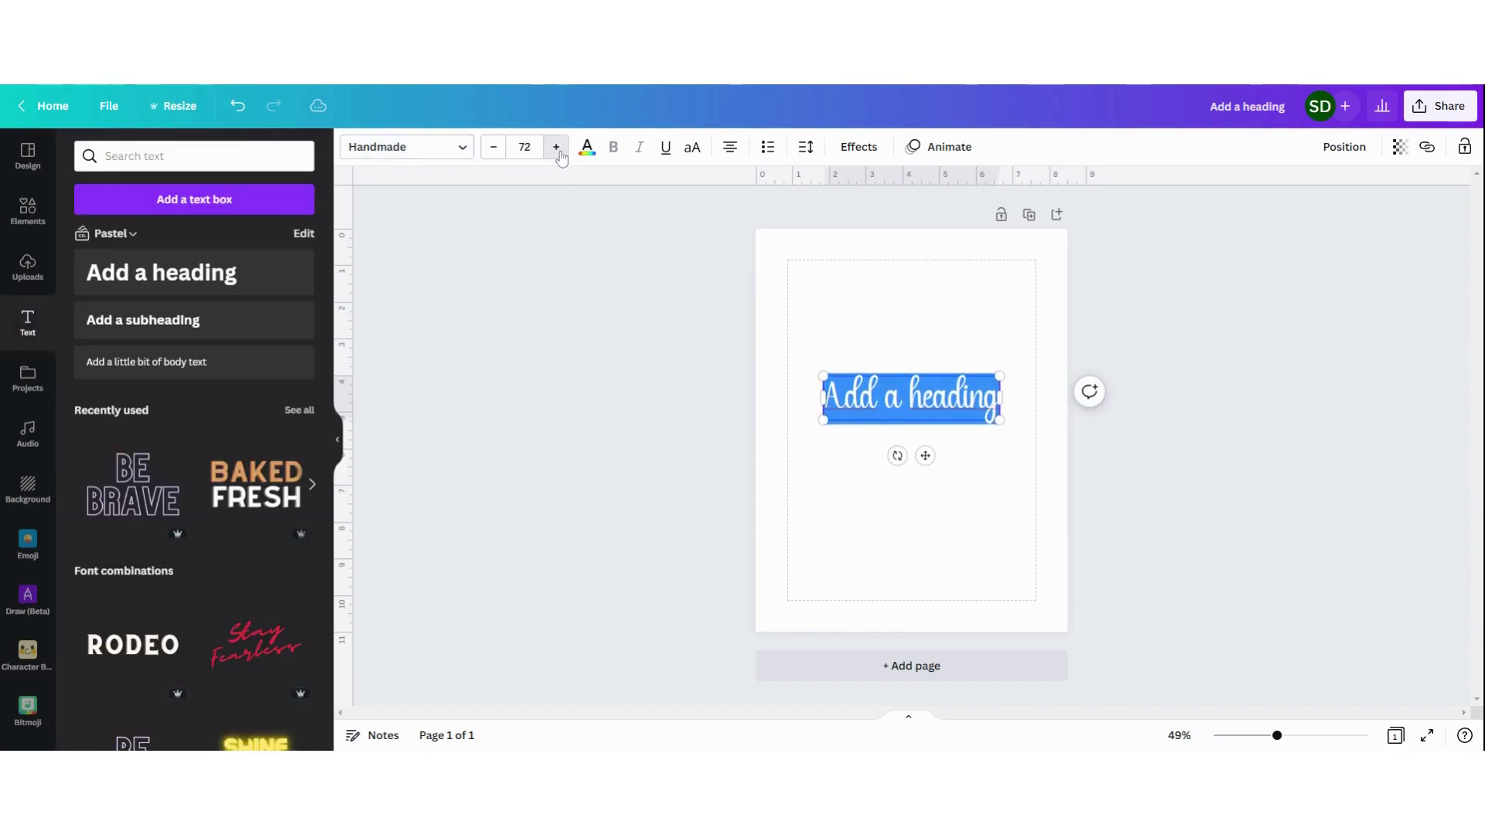
{"action": "left_click", "coordinate": [1071, 408]}
{"action": "left_click", "coordinate": [929, 397]}
{"action": "left_click", "coordinate": [976, 338]}
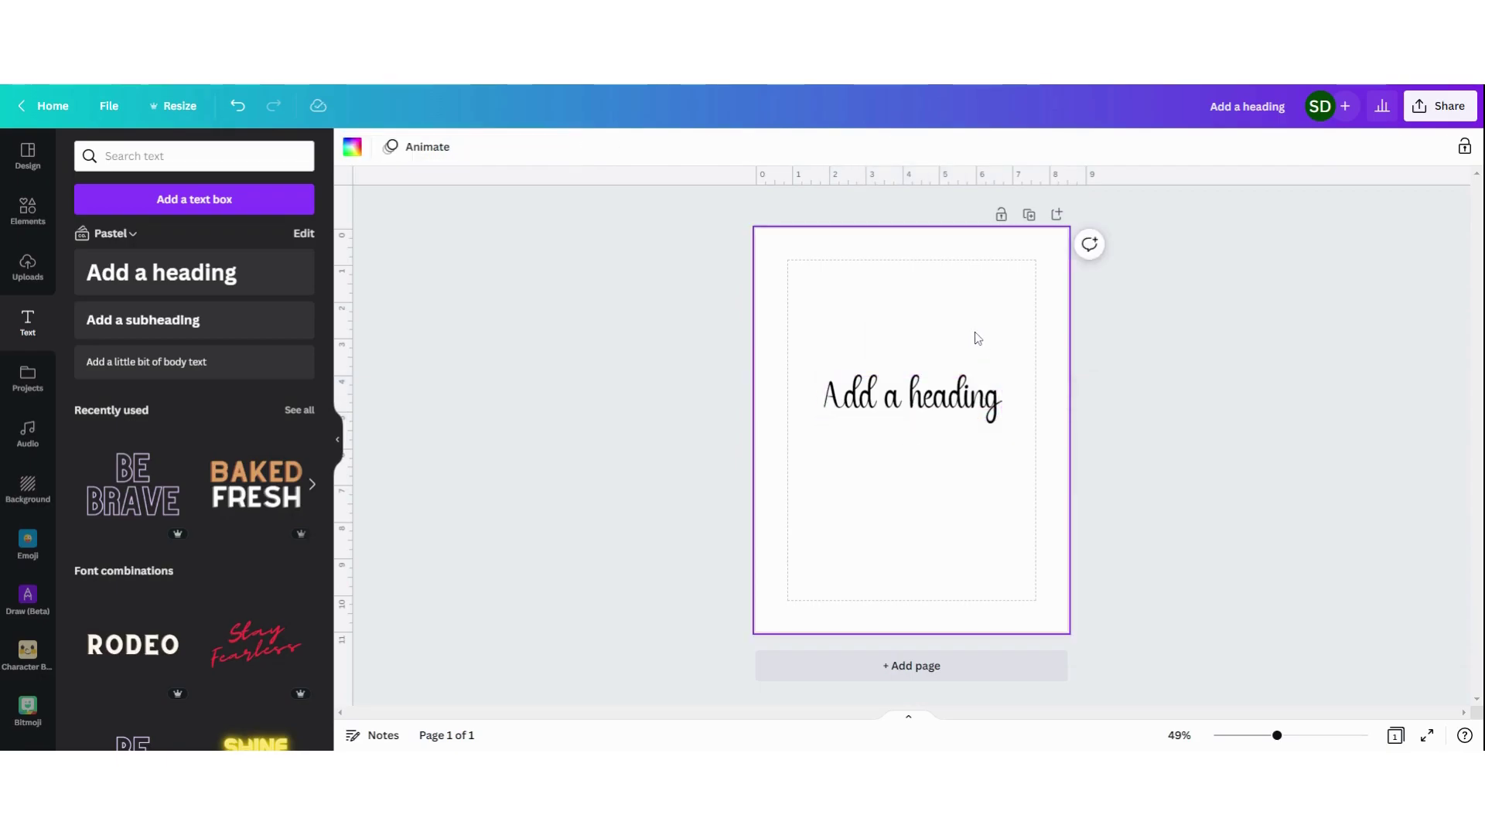